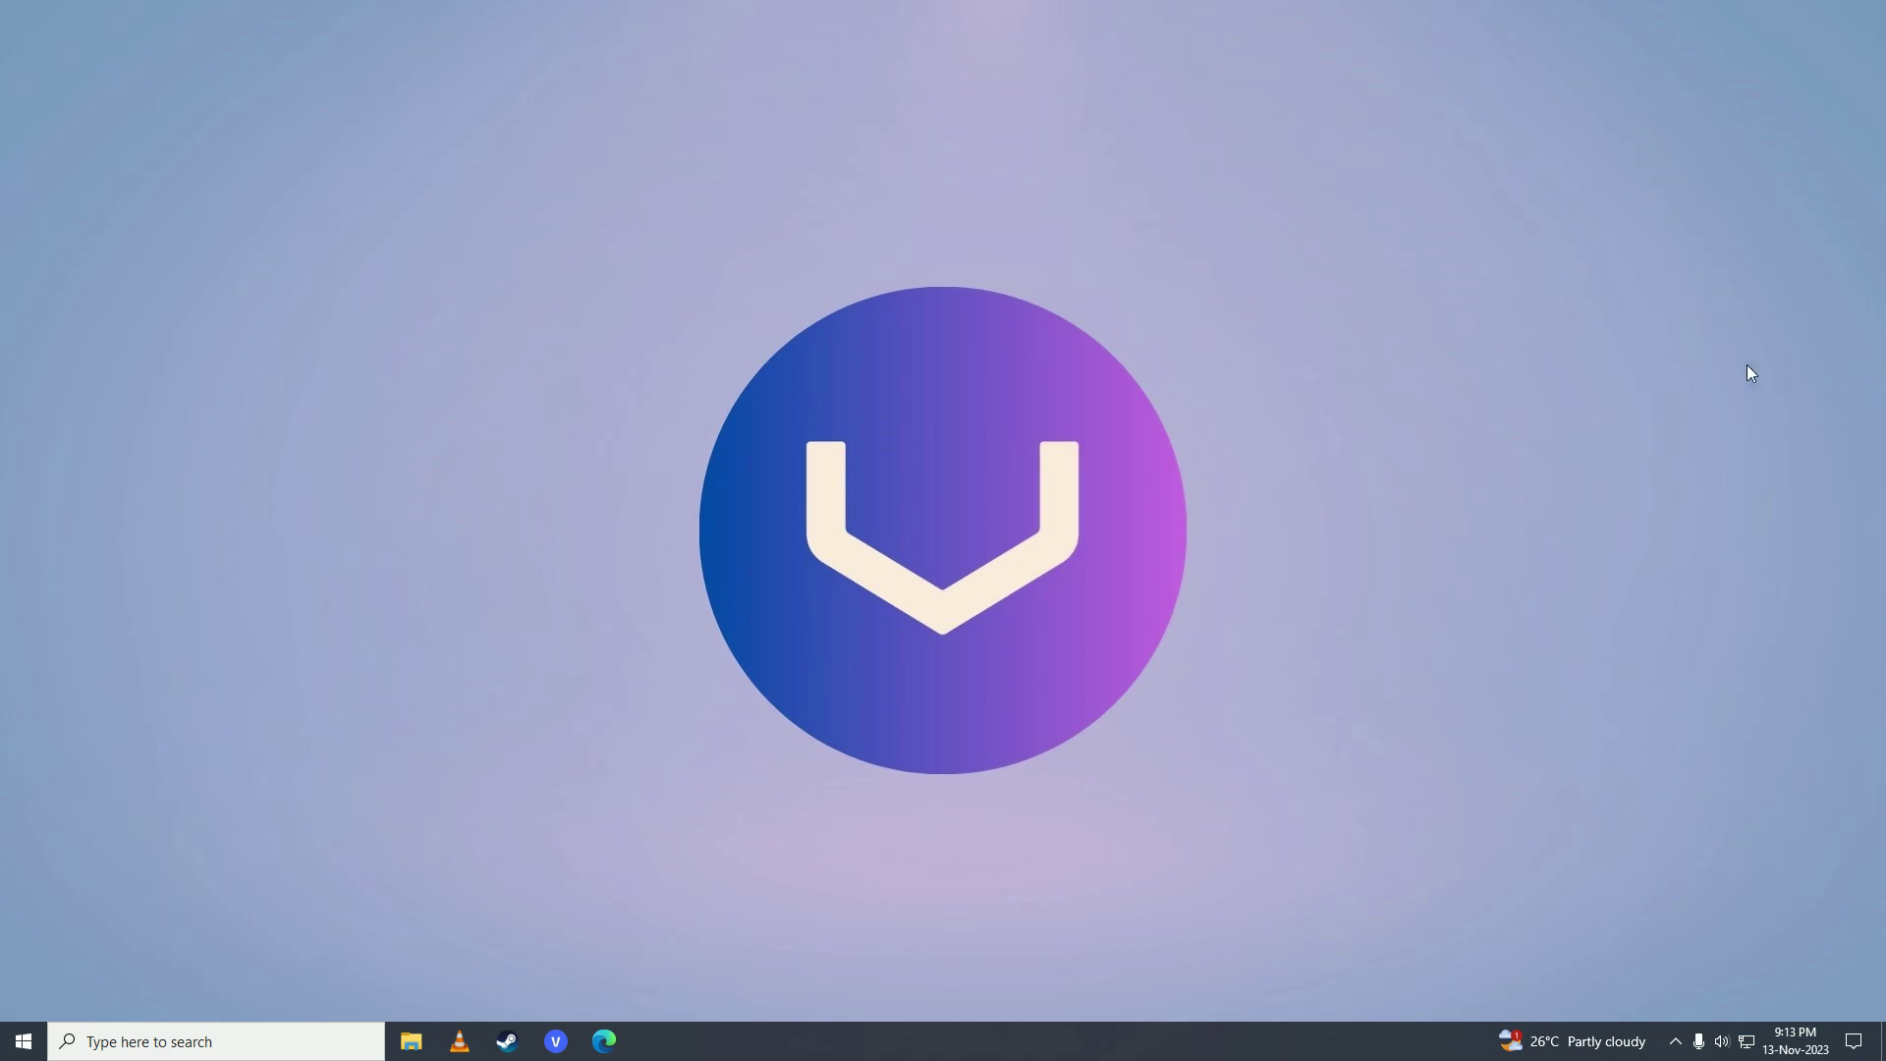
# Launch Windows Media Player from a Windows search for 'windows media player'.
pyautogui.press('super')
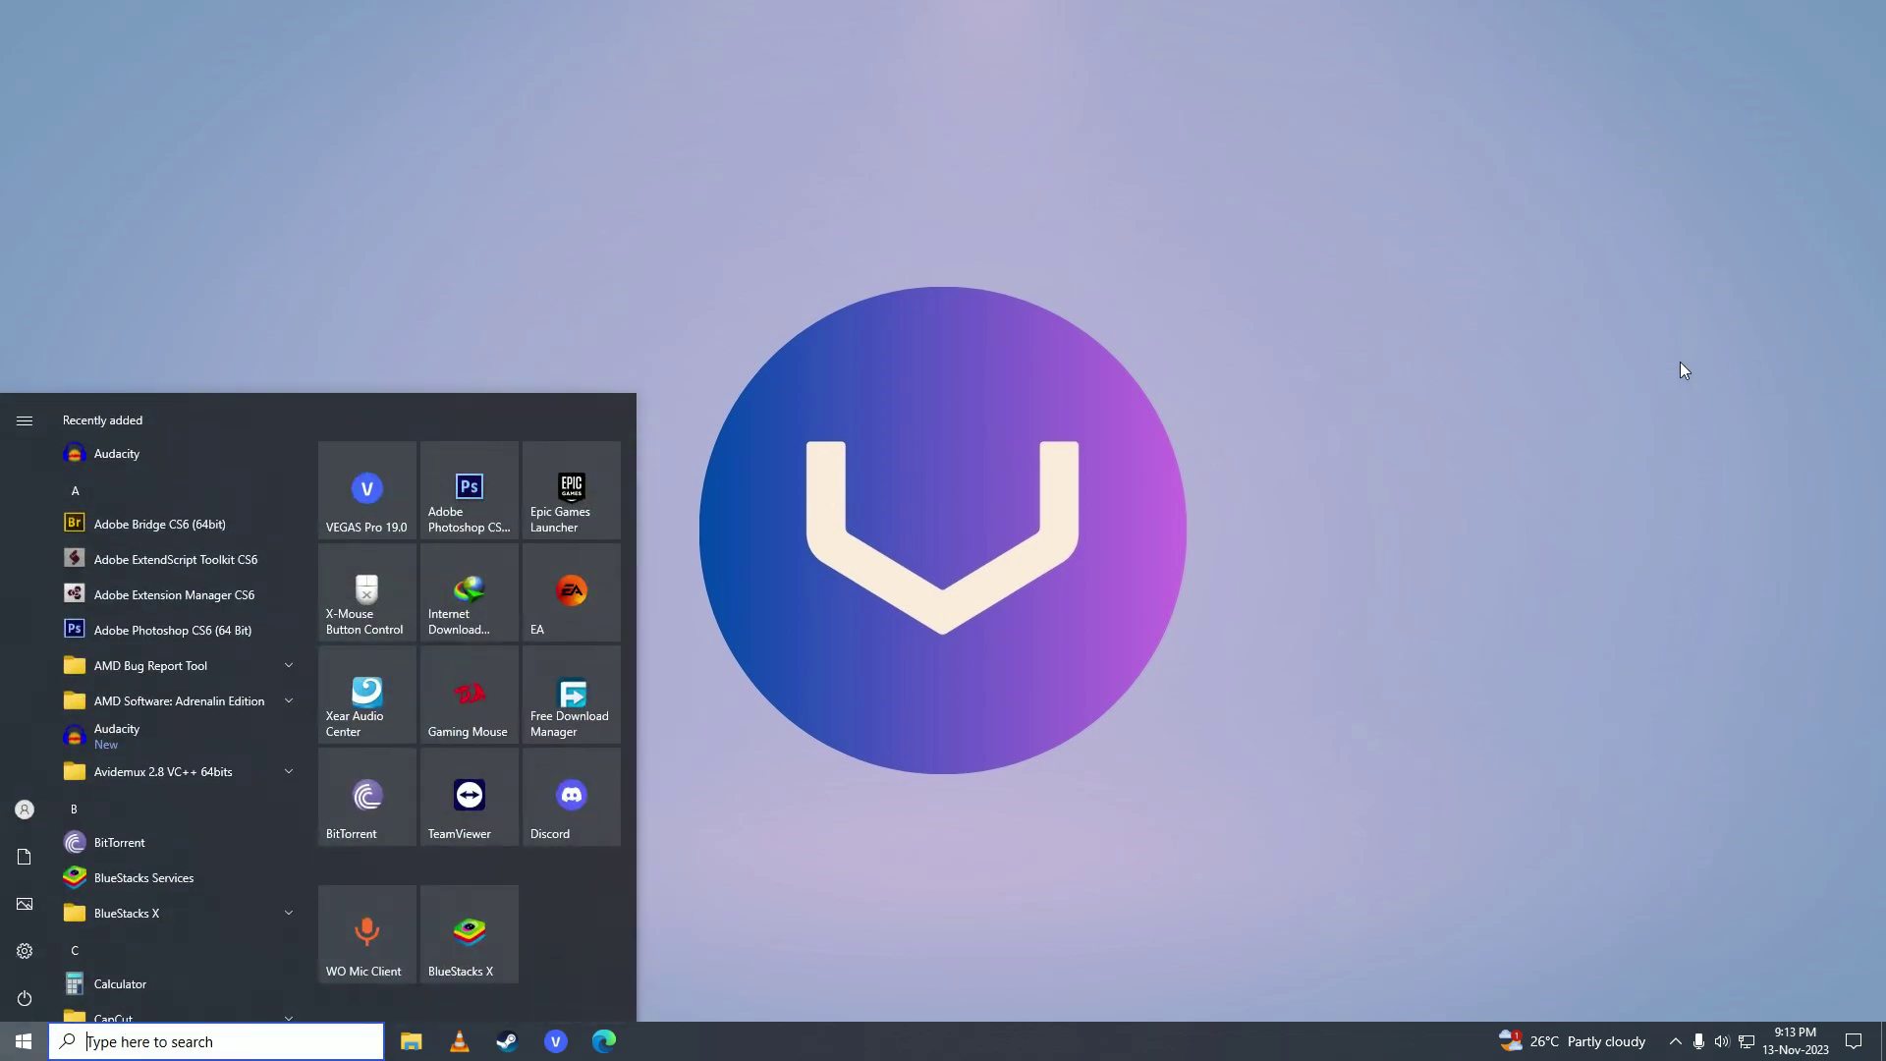
pyautogui.write('windows media')
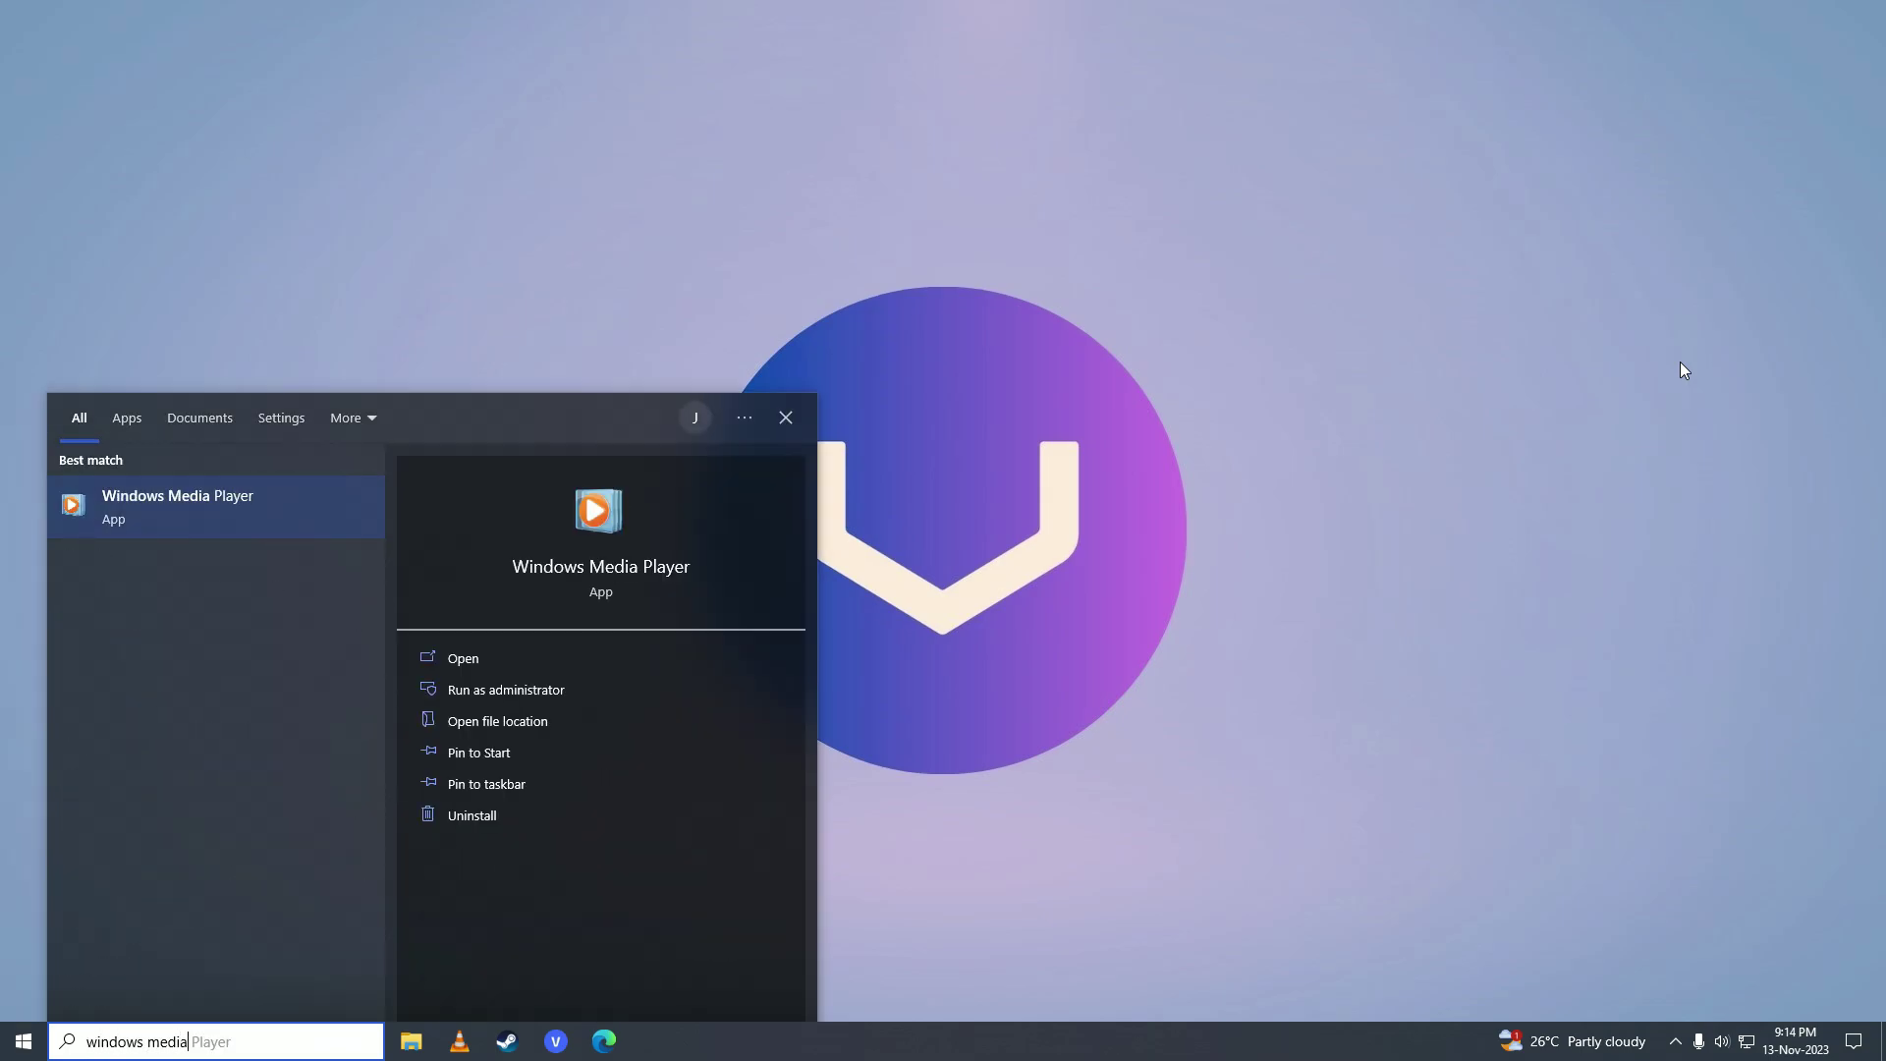
pyautogui.write(' player')
pyautogui.press('Return')
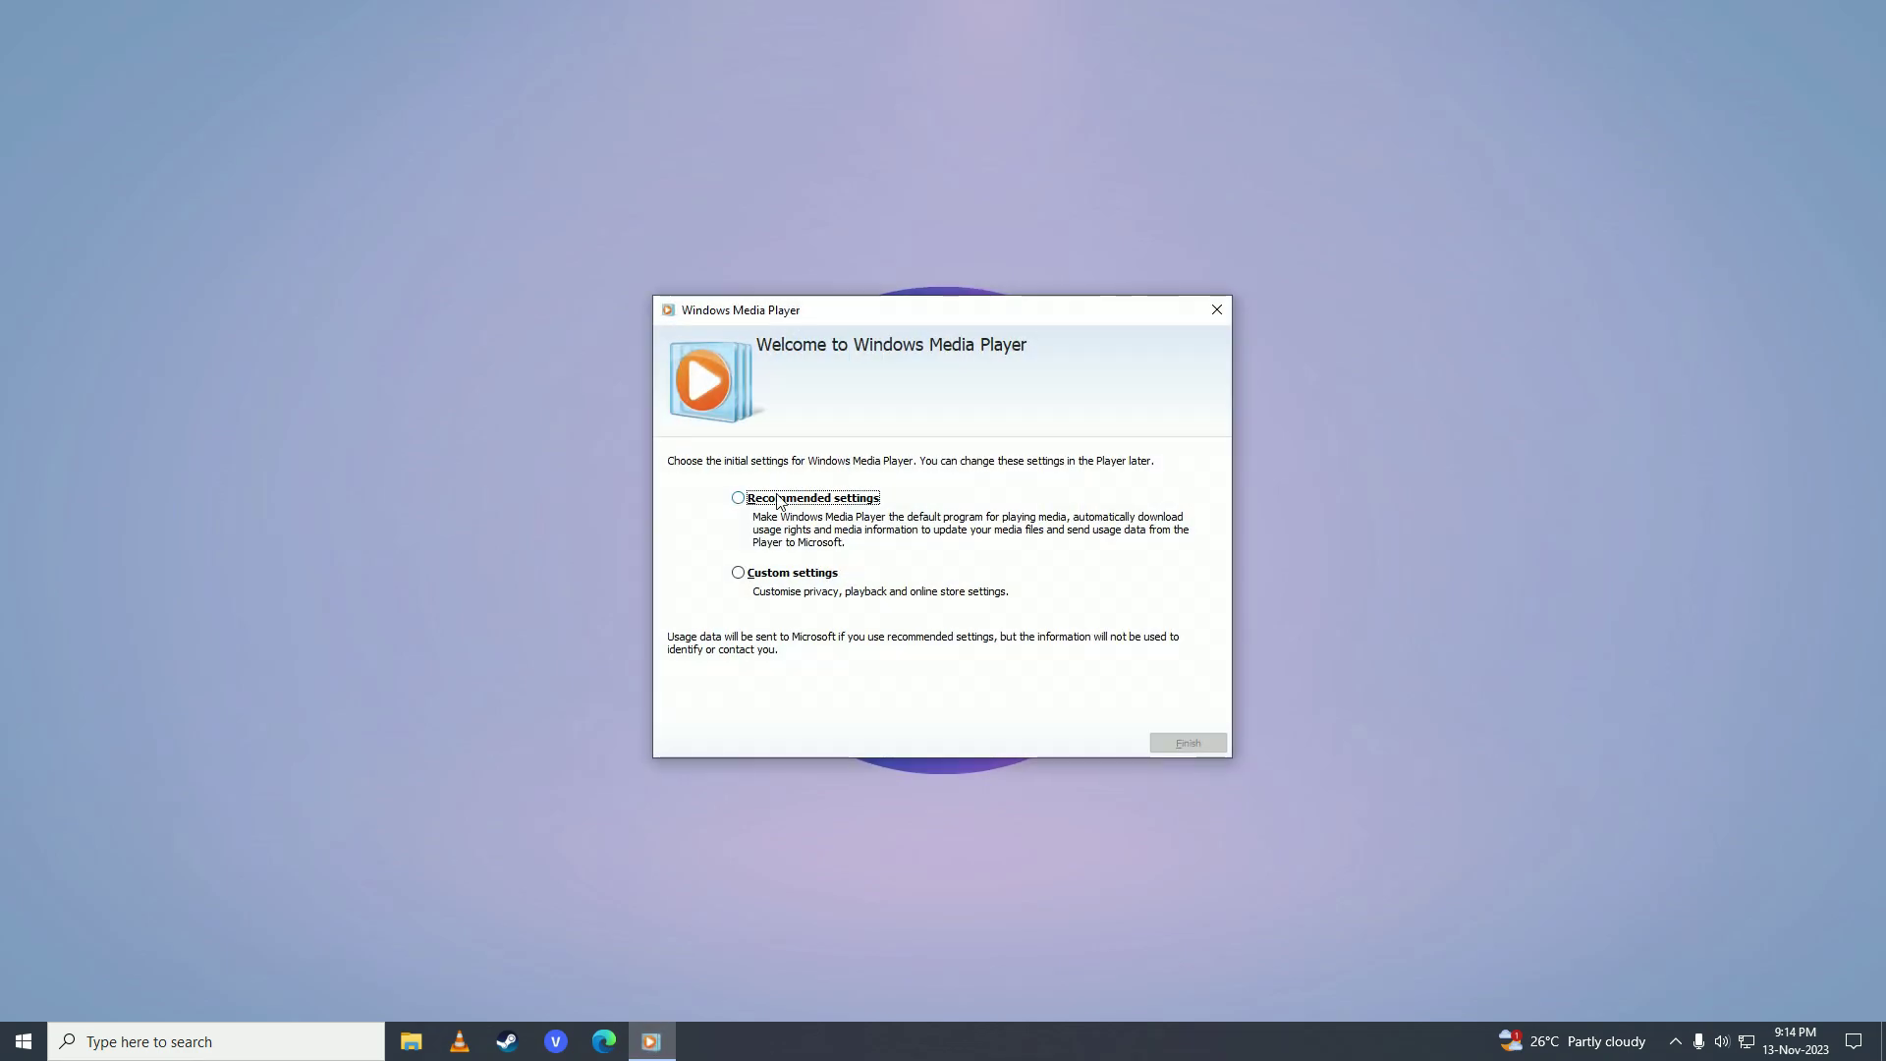
# Finish the Windows Media Player welcome setup using Recommended settings.
pyautogui.click(813, 501)
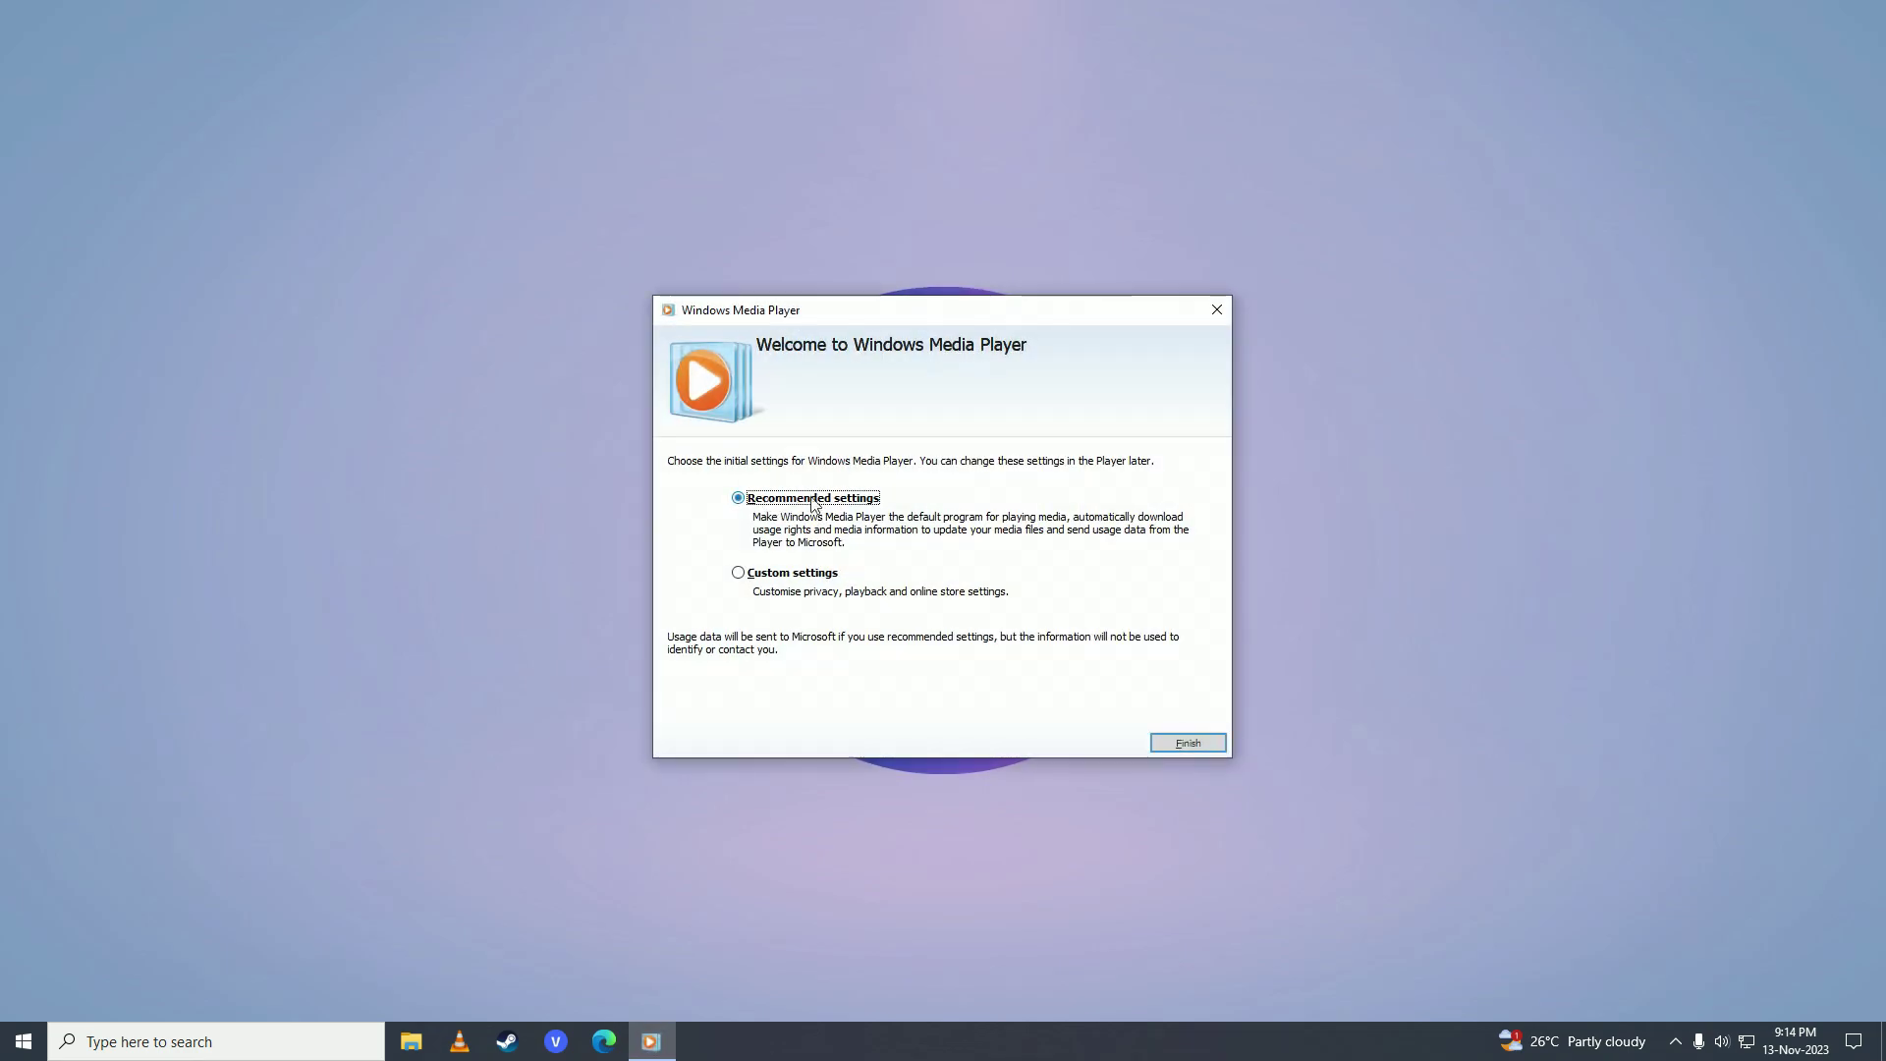
pyautogui.click(1190, 742)
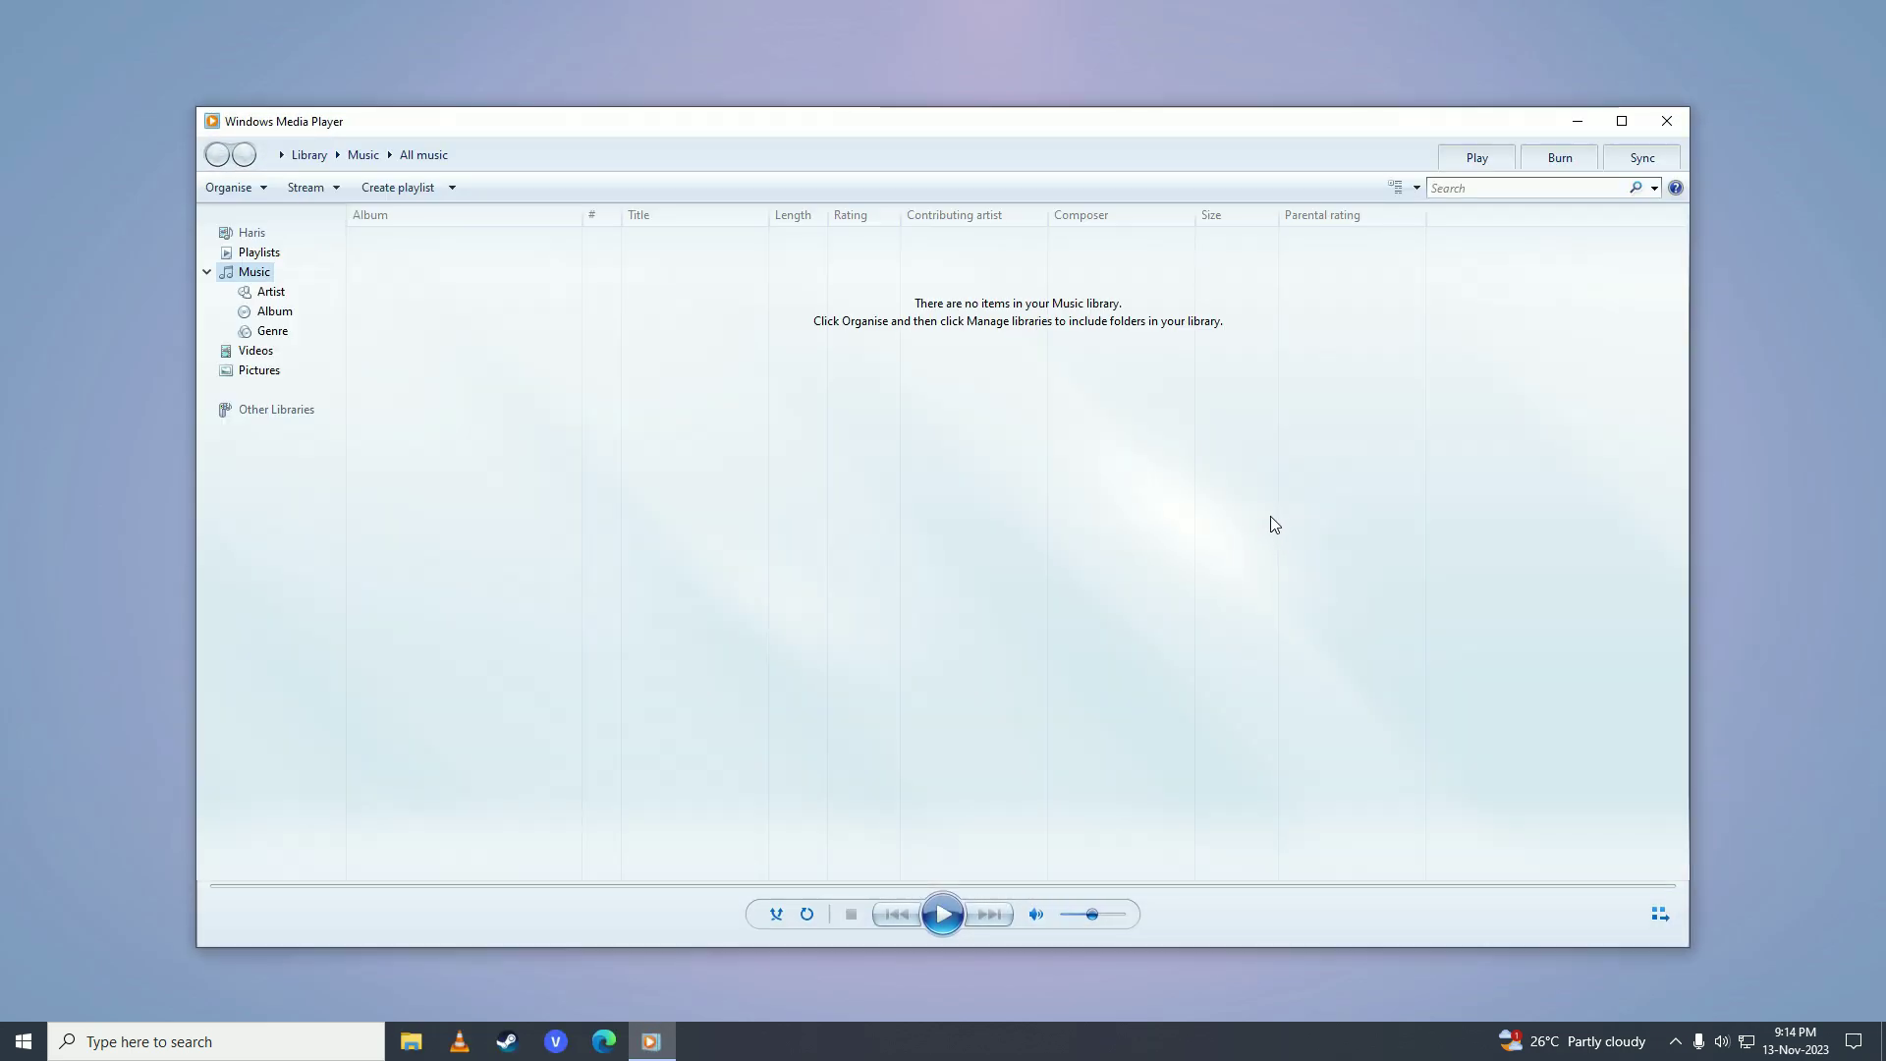
# Open the Music Library Locations window via Organise > Manage libraries > Music.
pyautogui.click(247, 190)
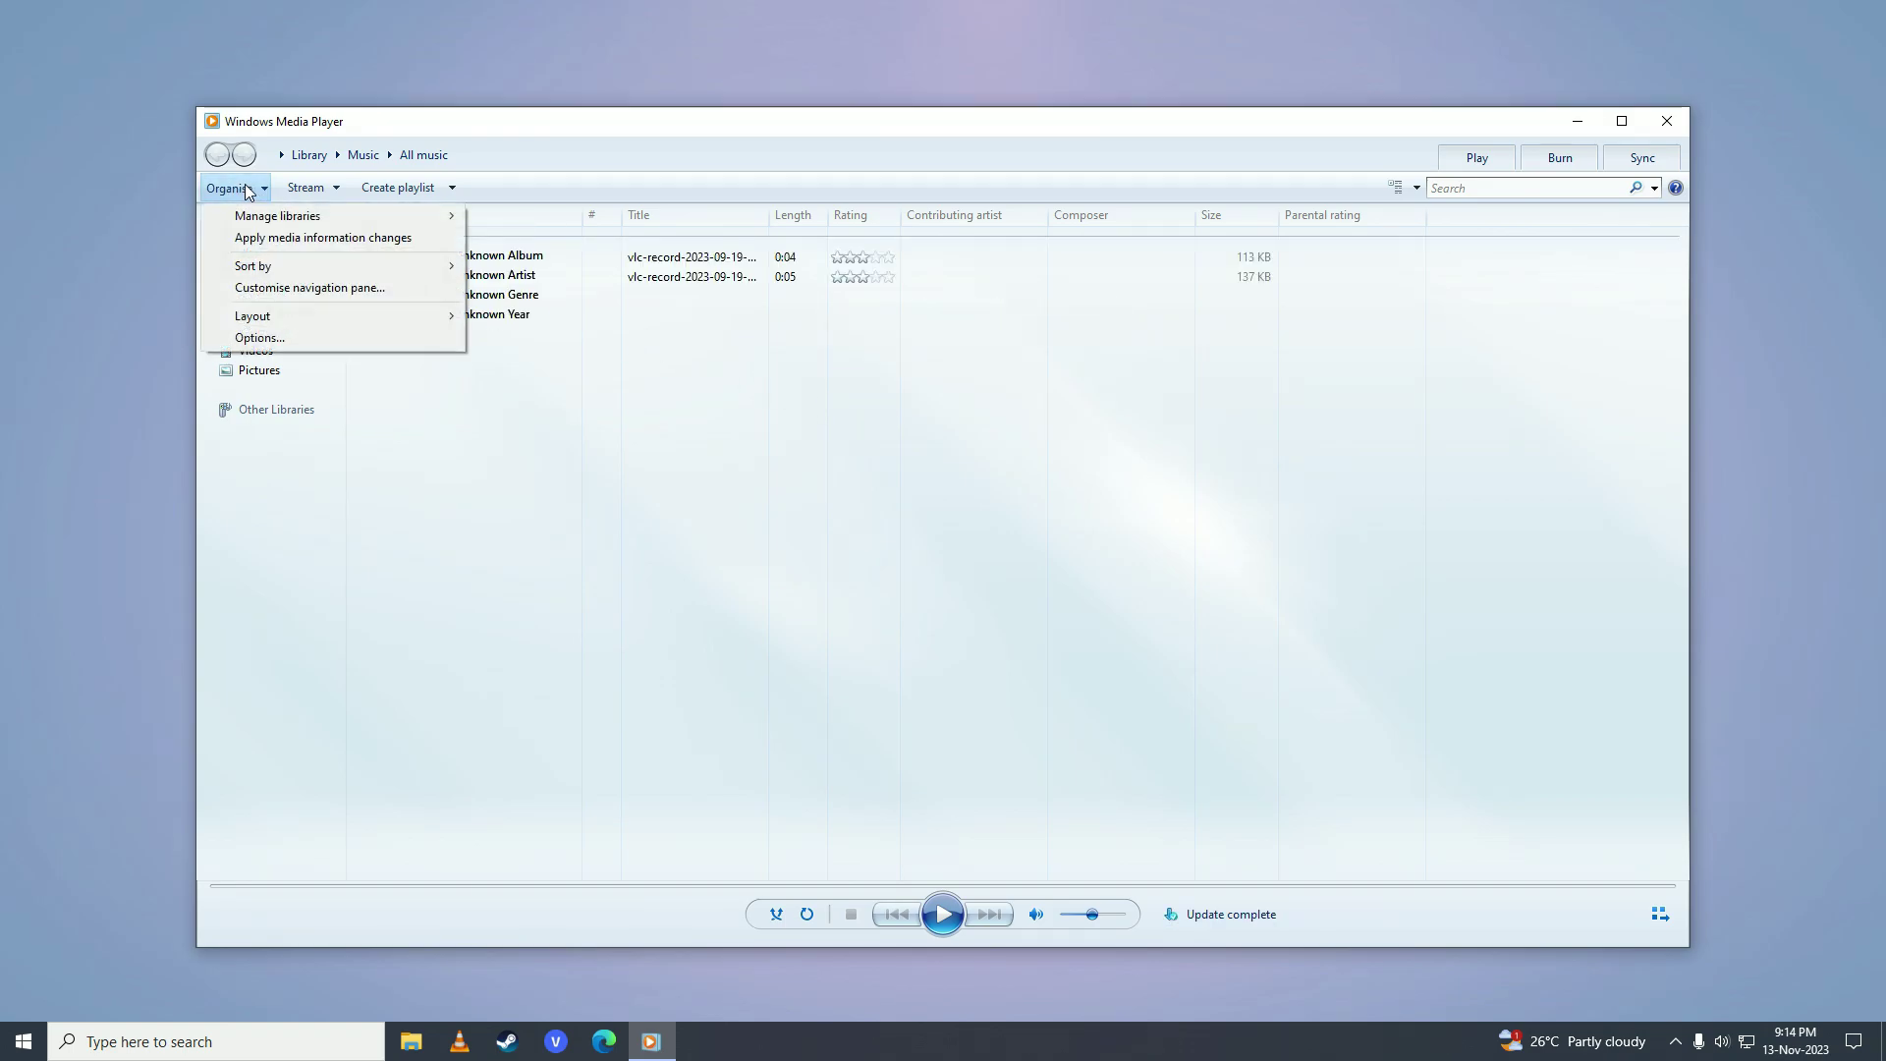
pyautogui.moveTo(332, 215)
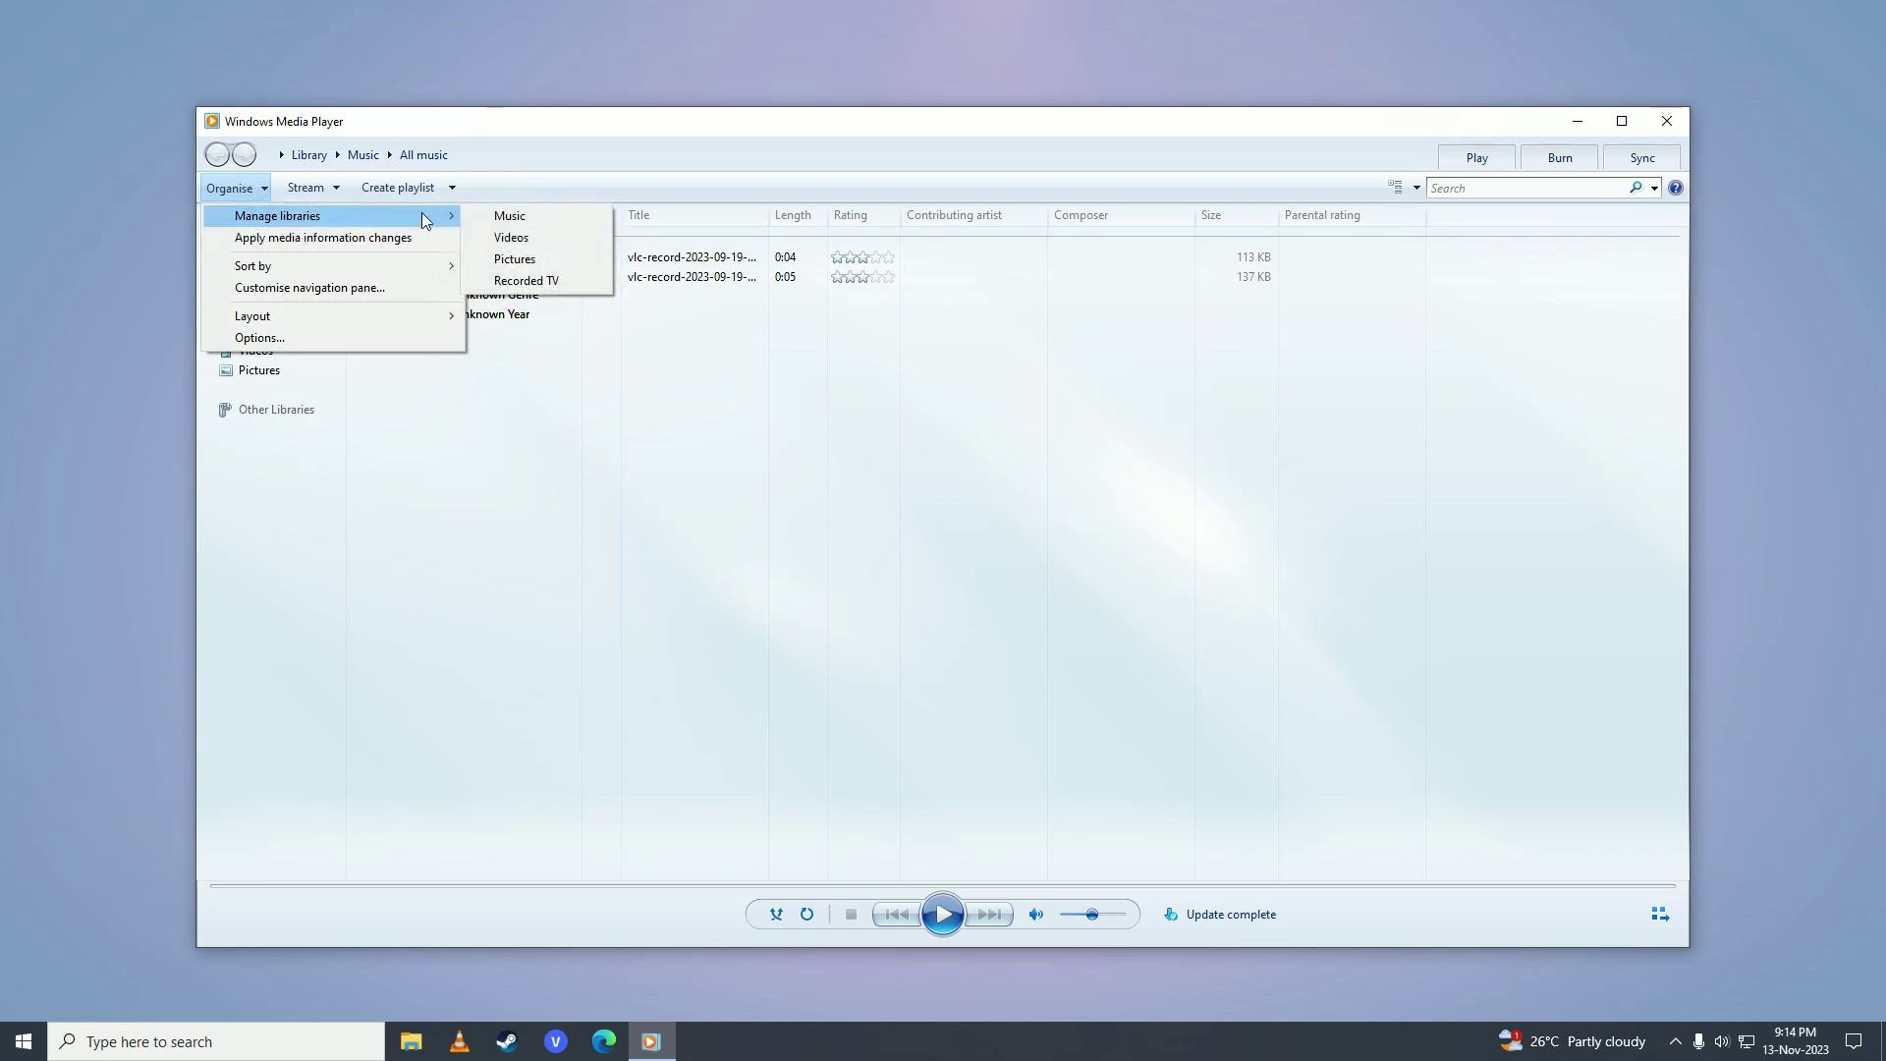
pyautogui.click(535, 221)
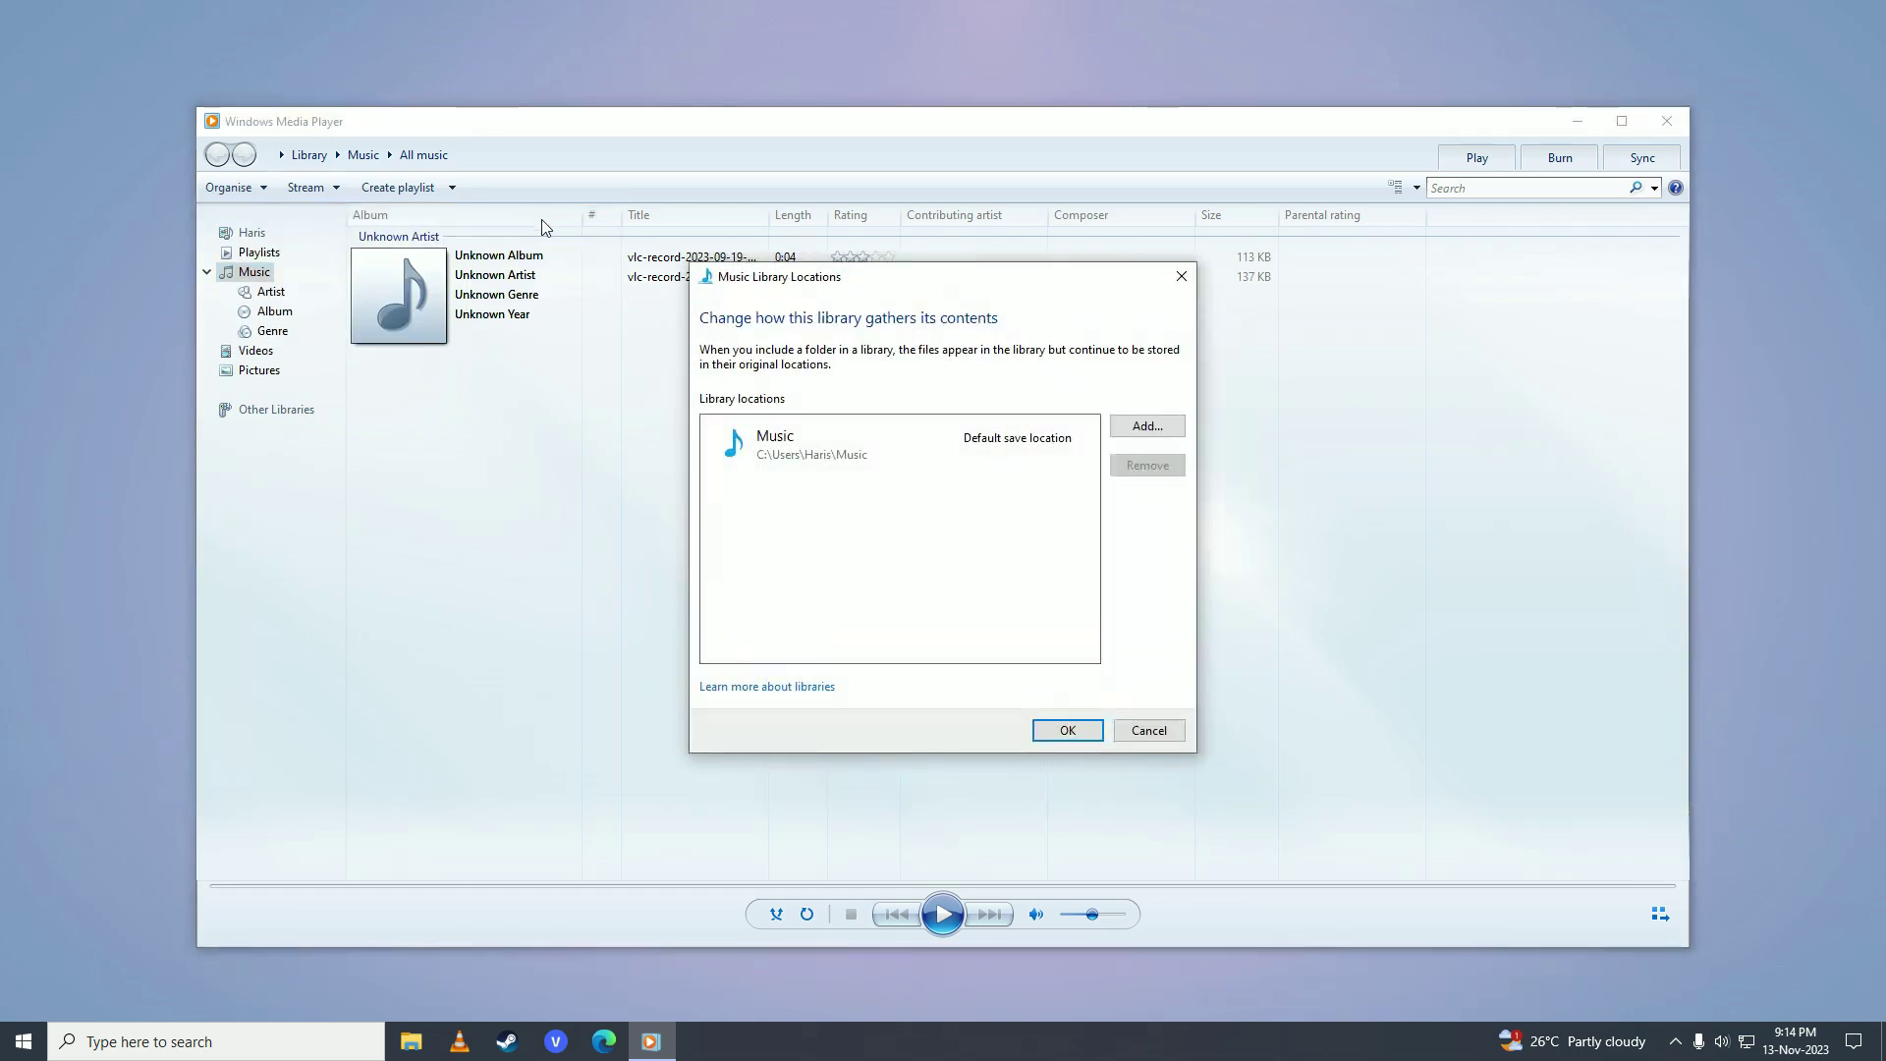
# Include the F:\SONGS folder as a music library location.
pyautogui.click(1170, 435)
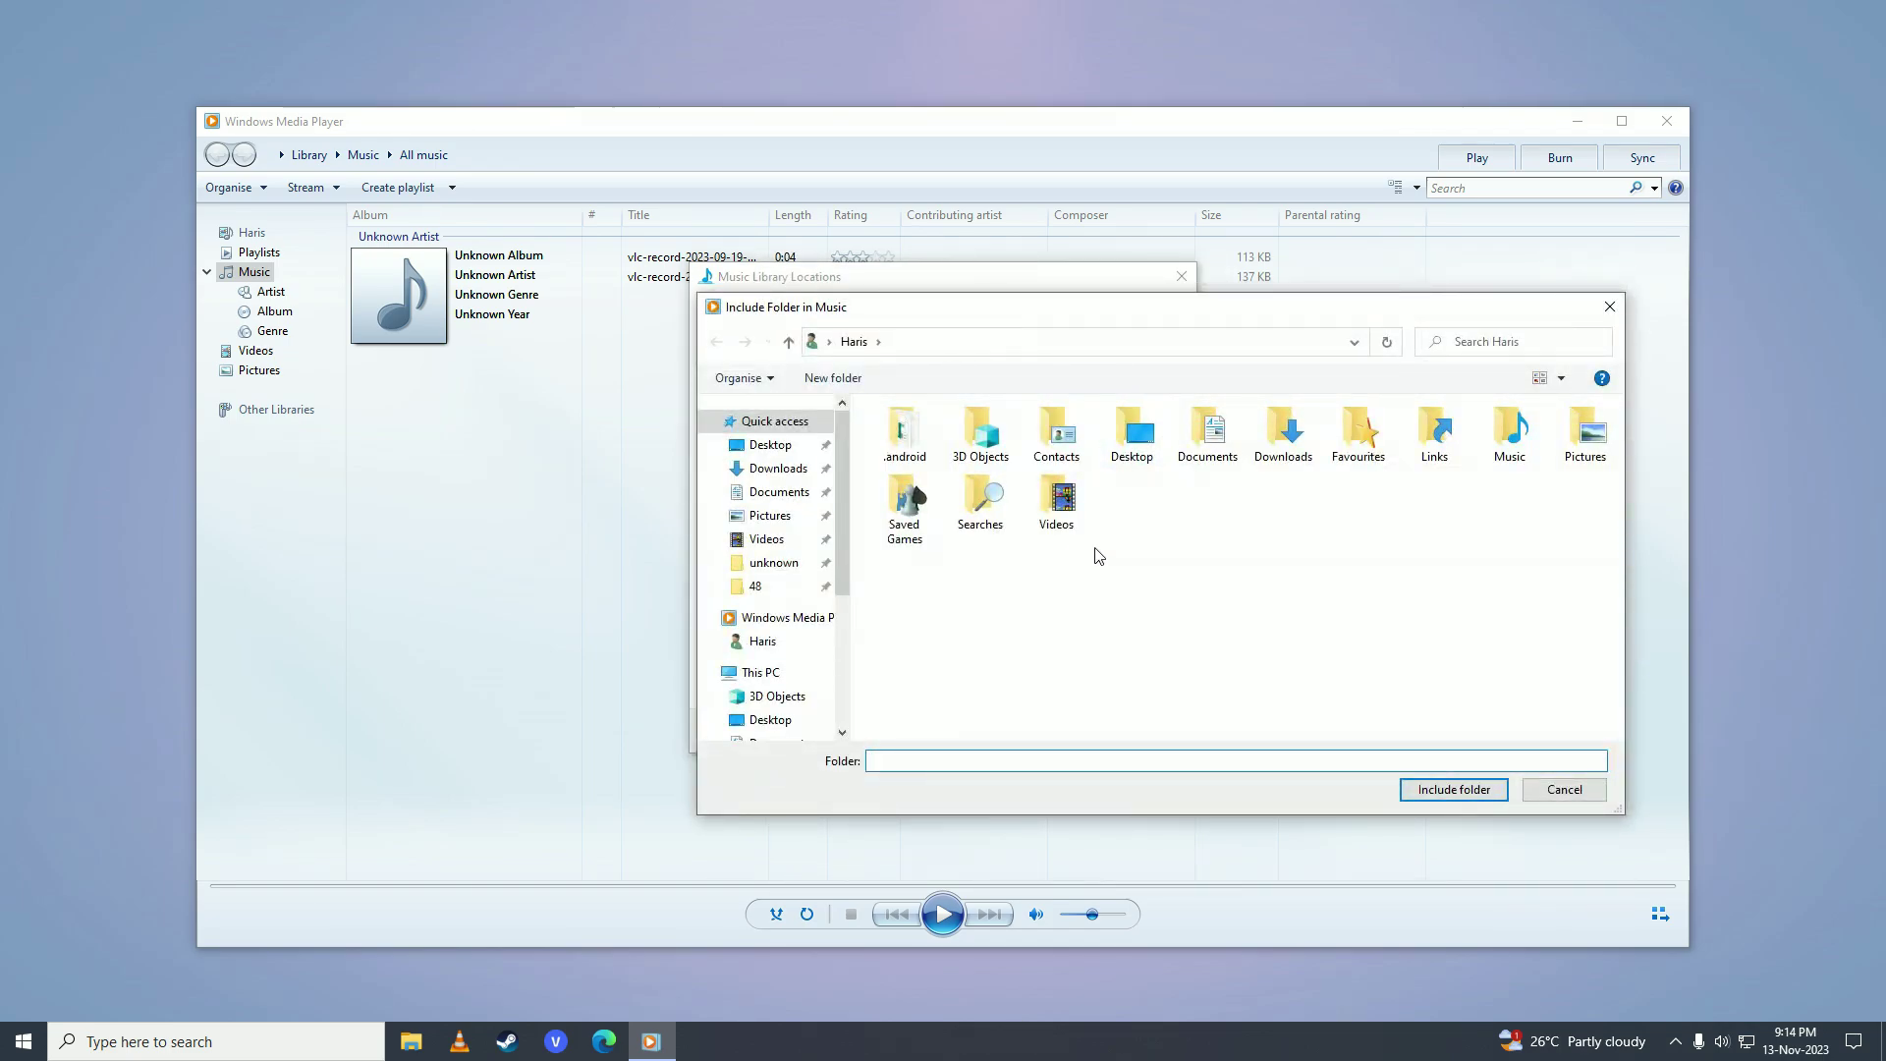
pyautogui.scroll(-2, 757, 593)
pyautogui.scroll(-3, 757, 597)
pyautogui.scroll(-2, 759, 594)
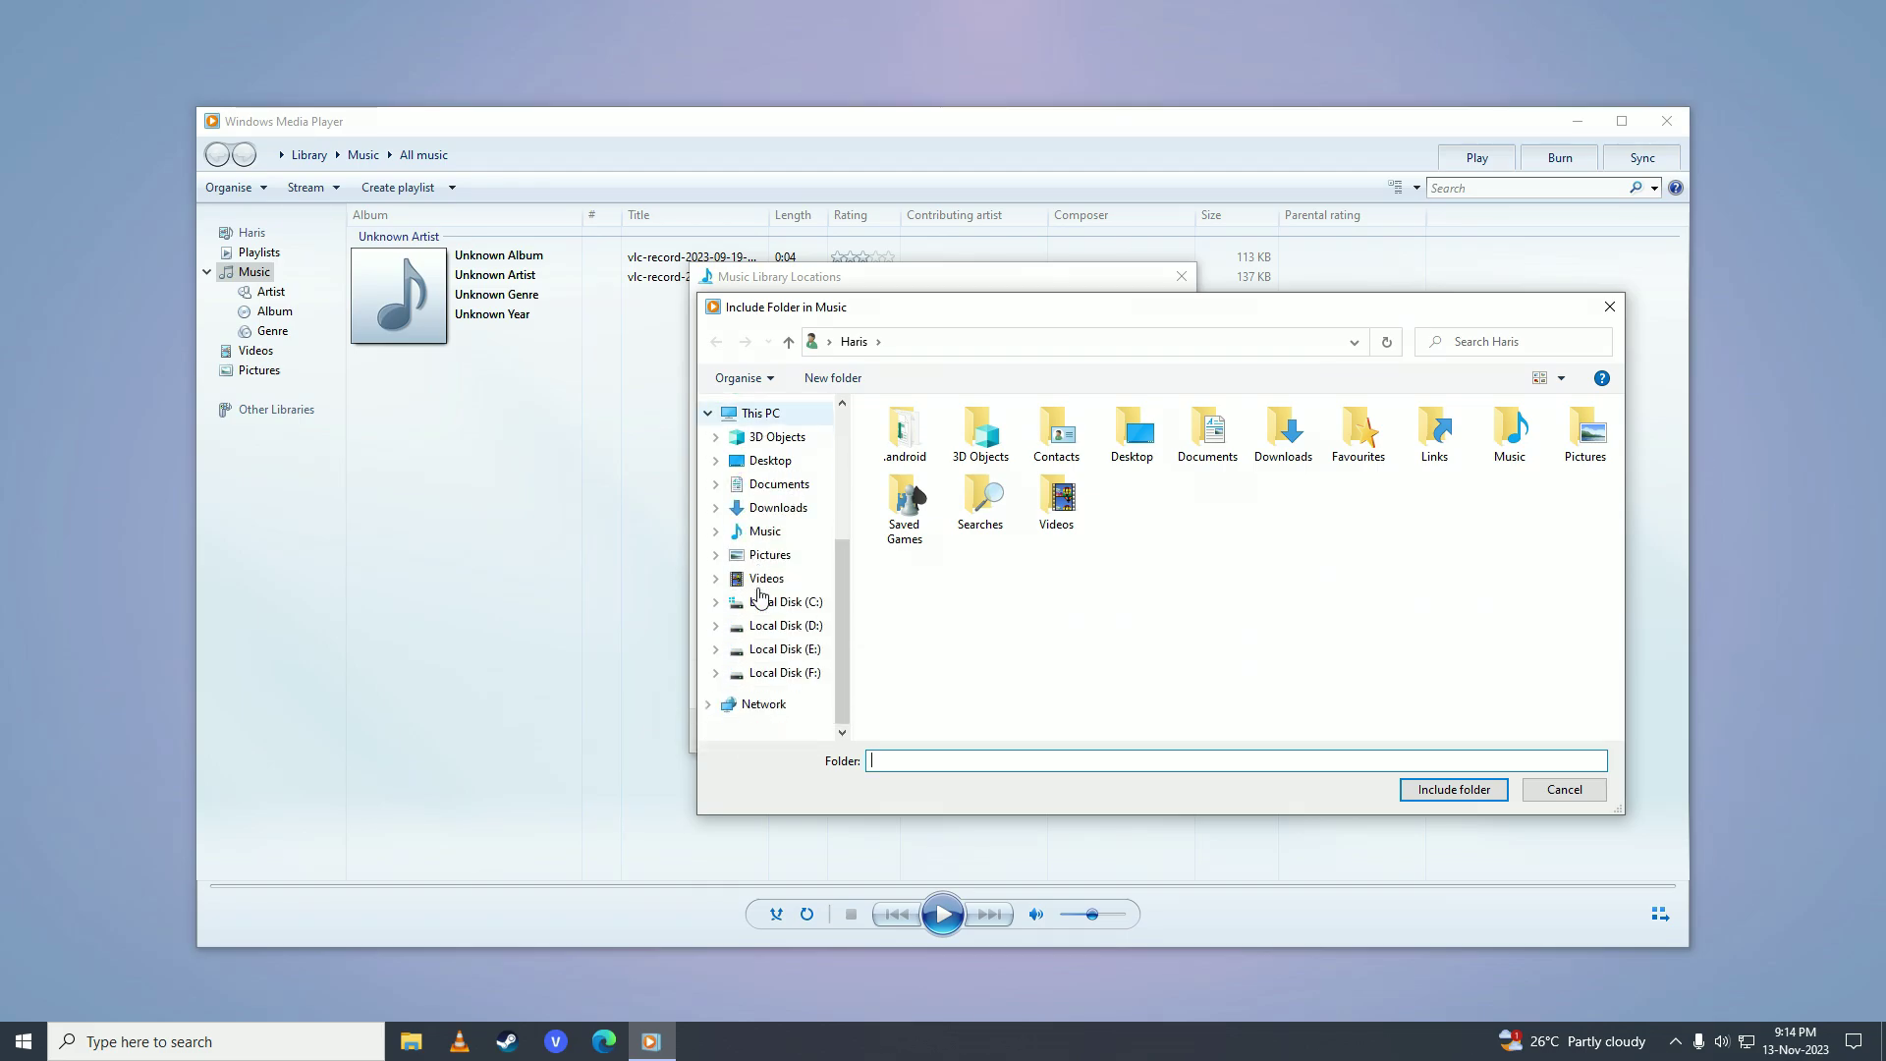
pyautogui.click(794, 682)
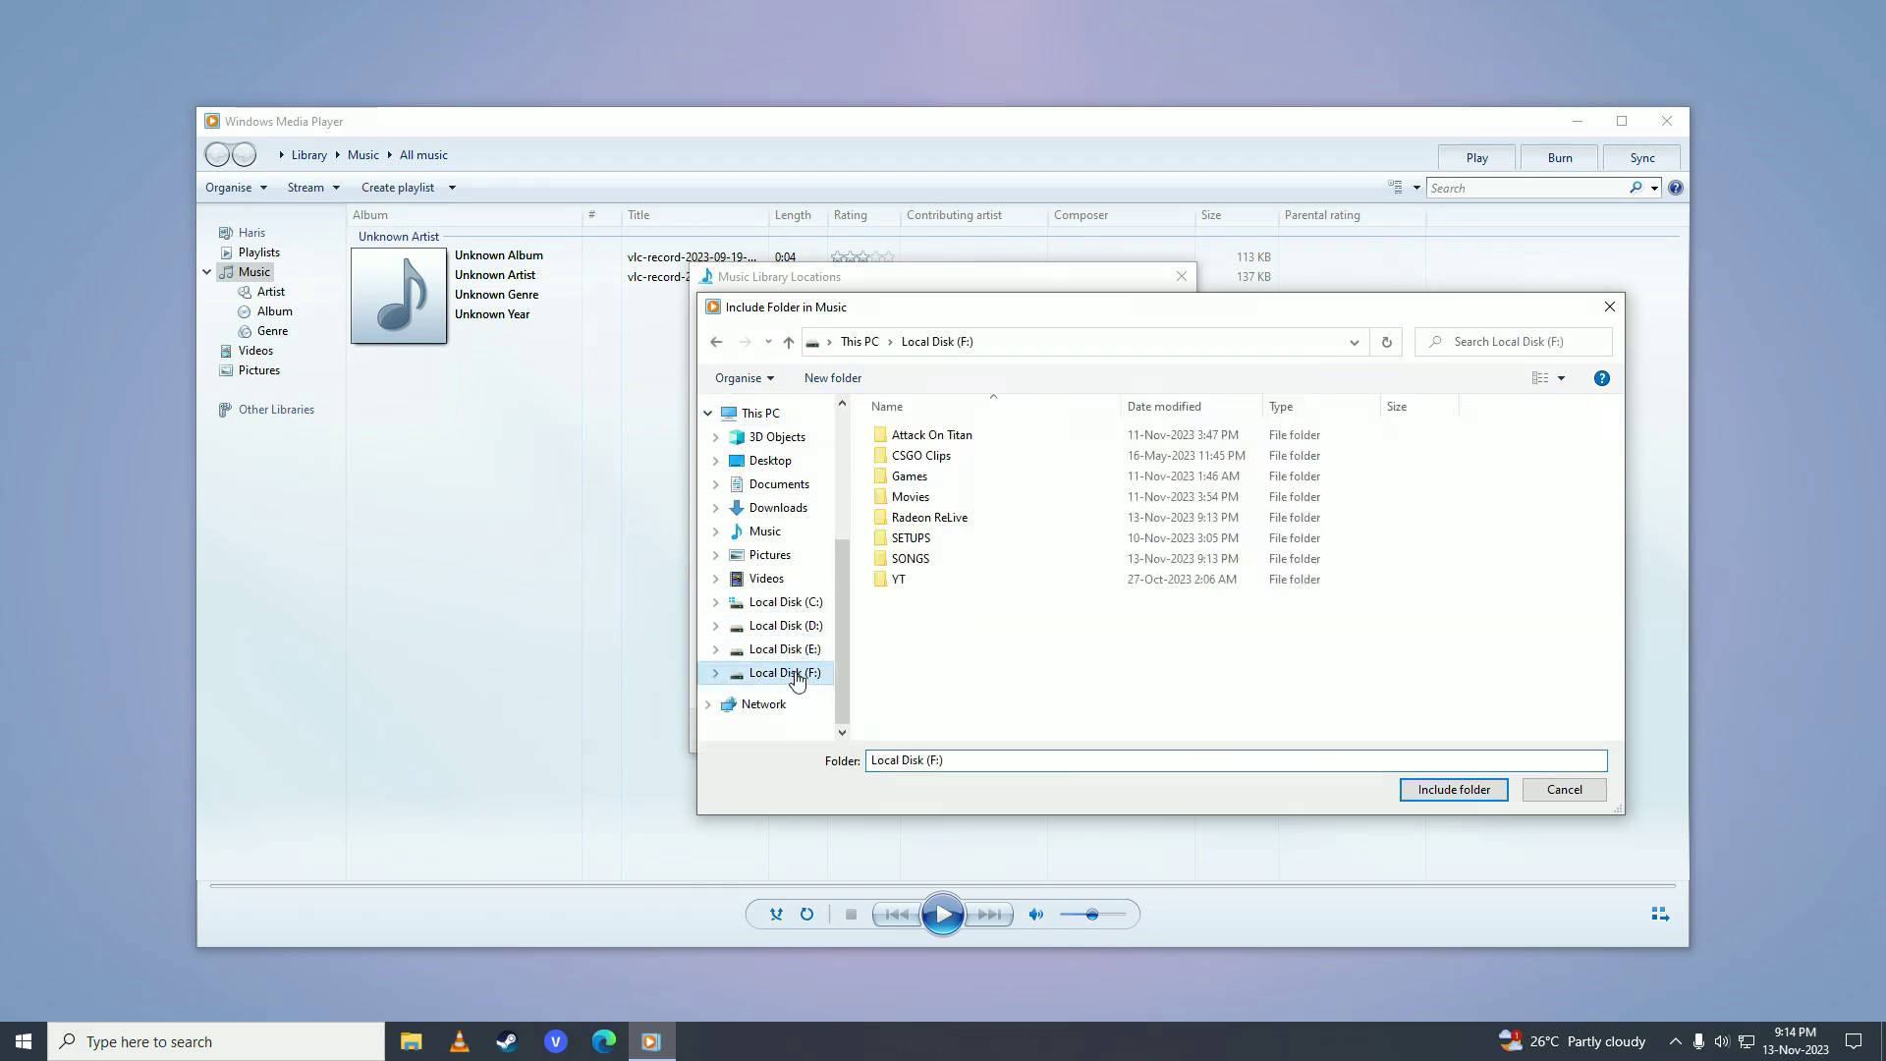
pyautogui.click(912, 559)
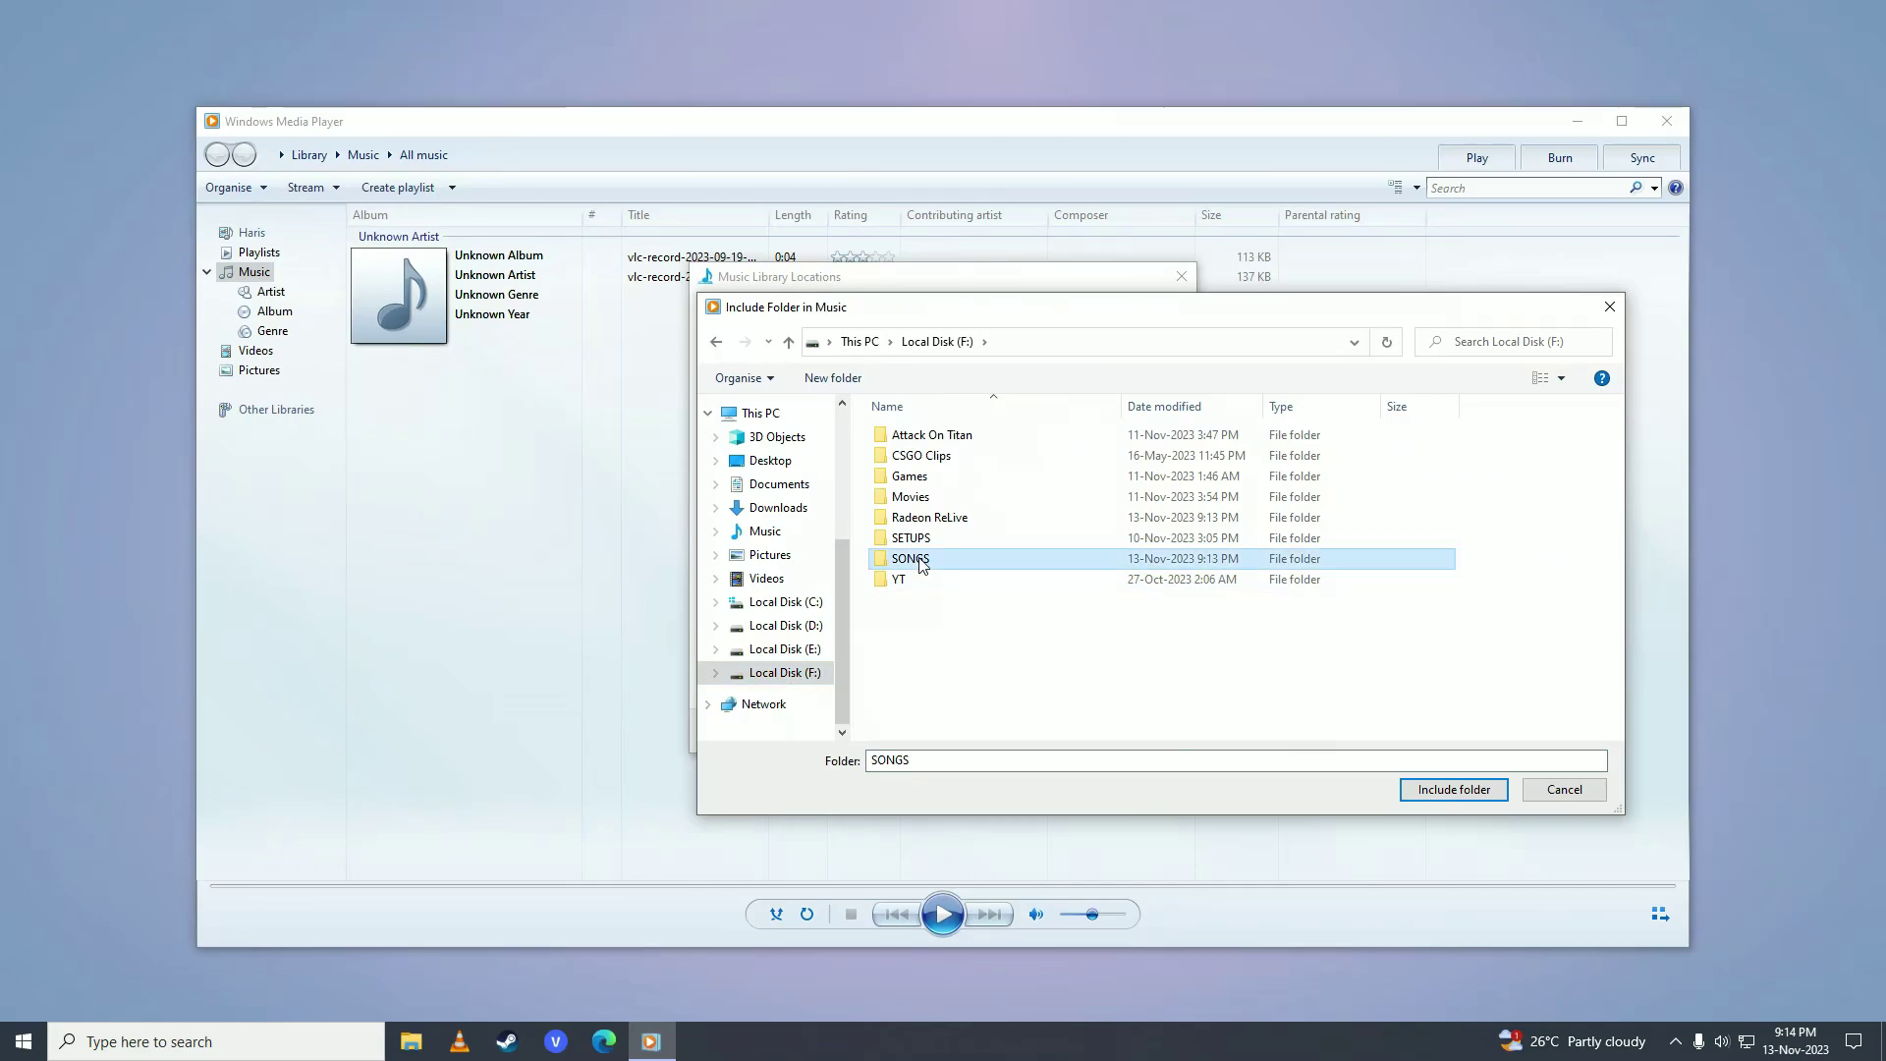
pyautogui.doubleClick(922, 563)
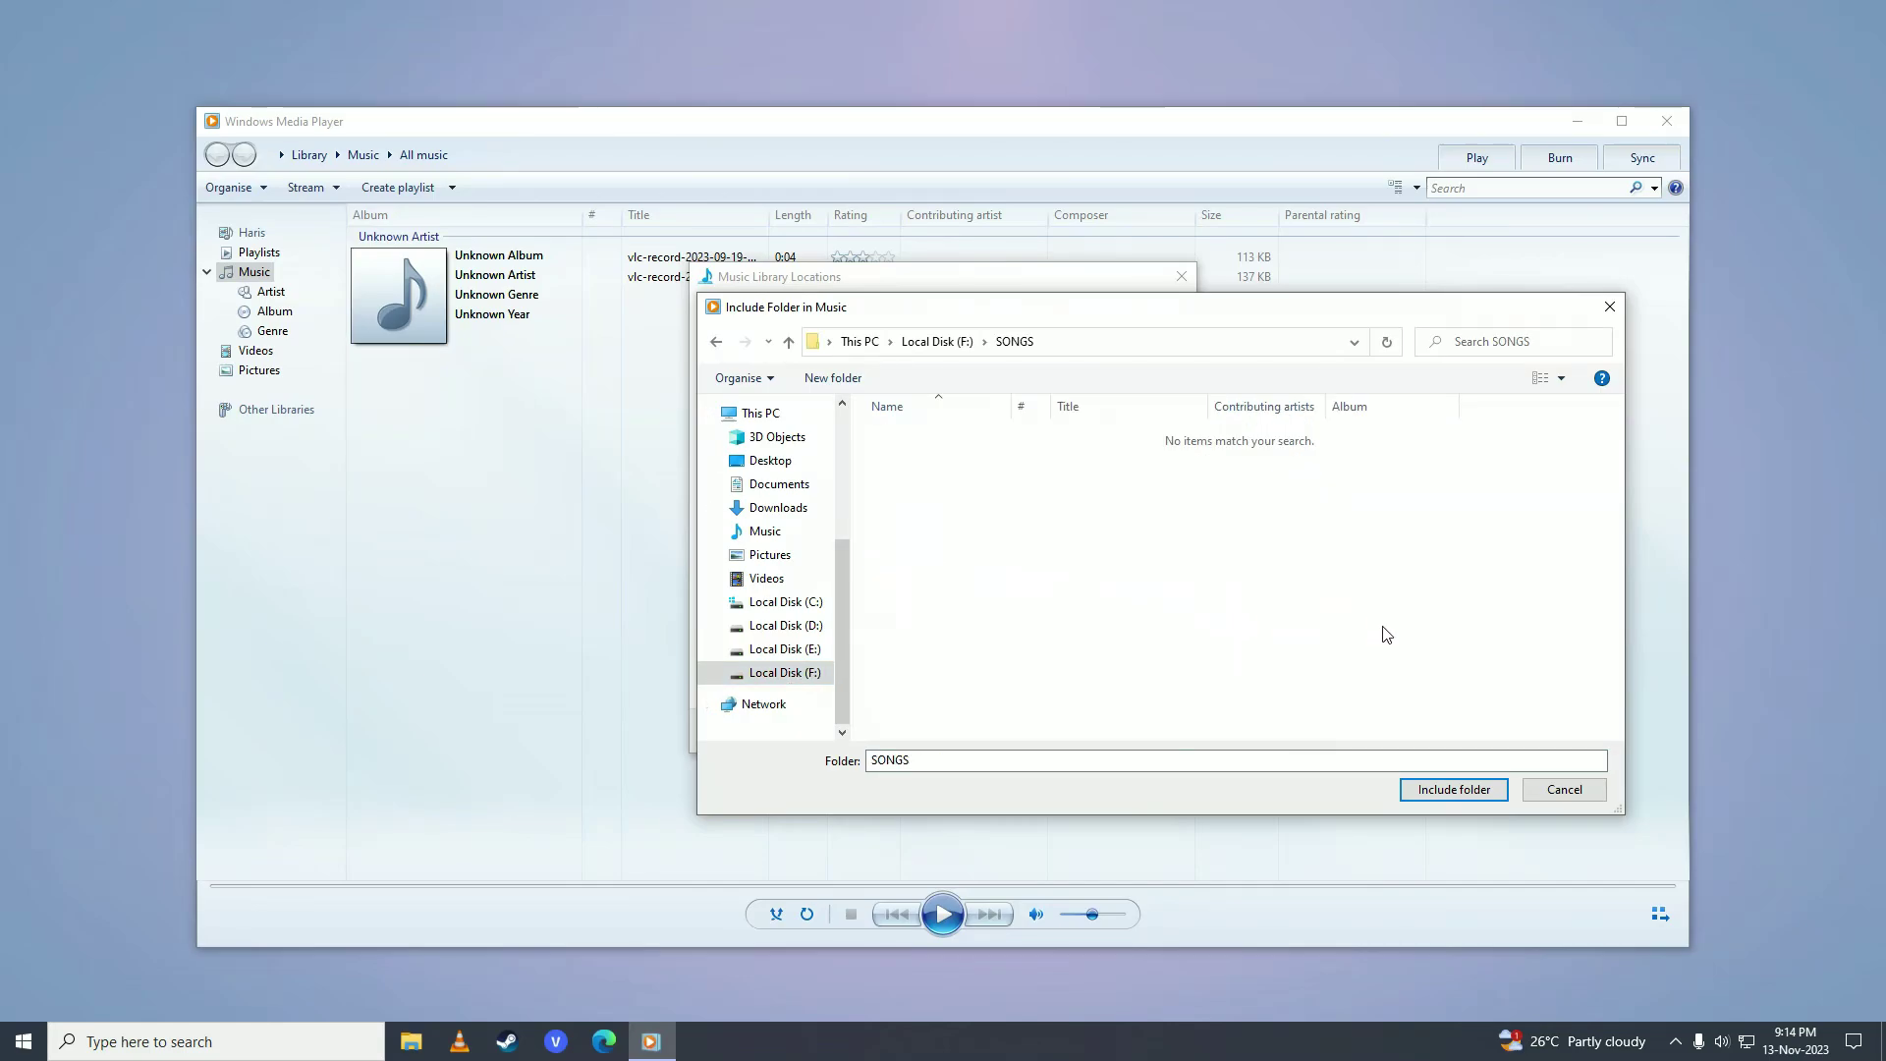
pyautogui.click(1479, 800)
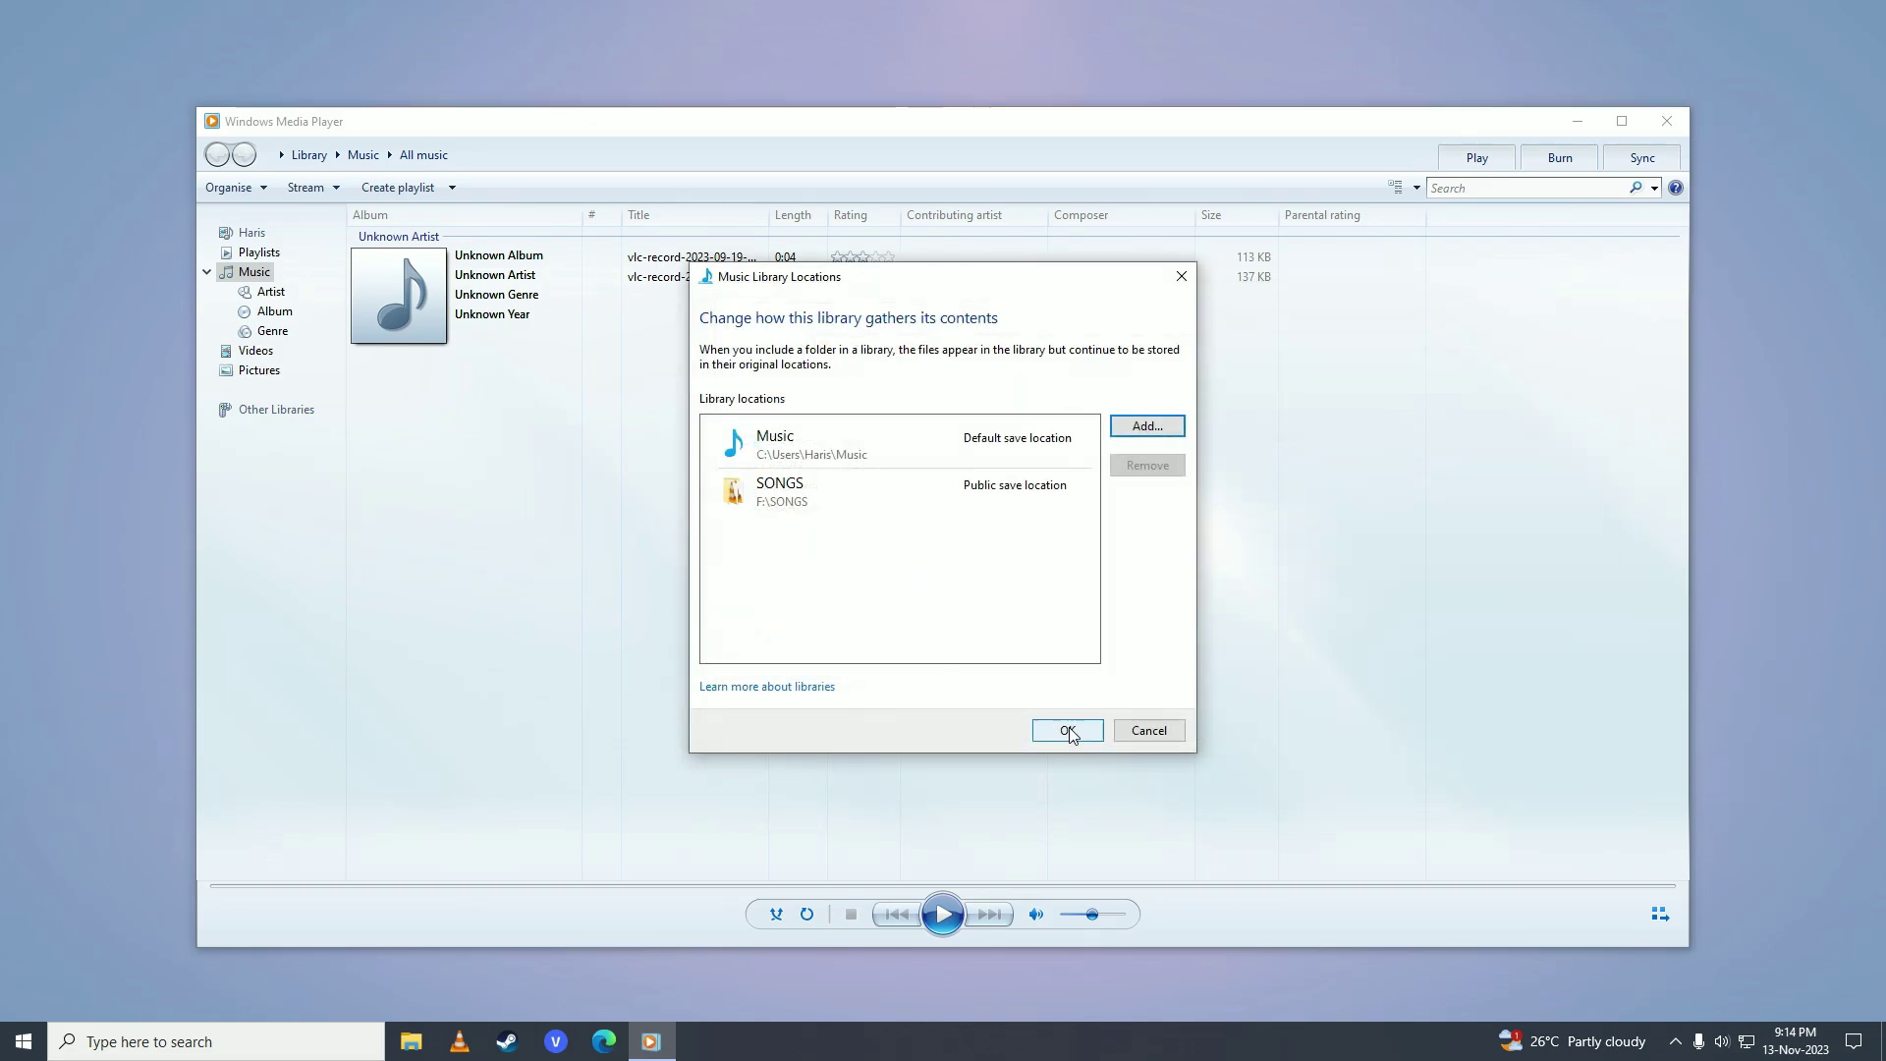
# Select the new F:\SONGS location and confirm the library locations with OK.
pyautogui.click(799, 500)
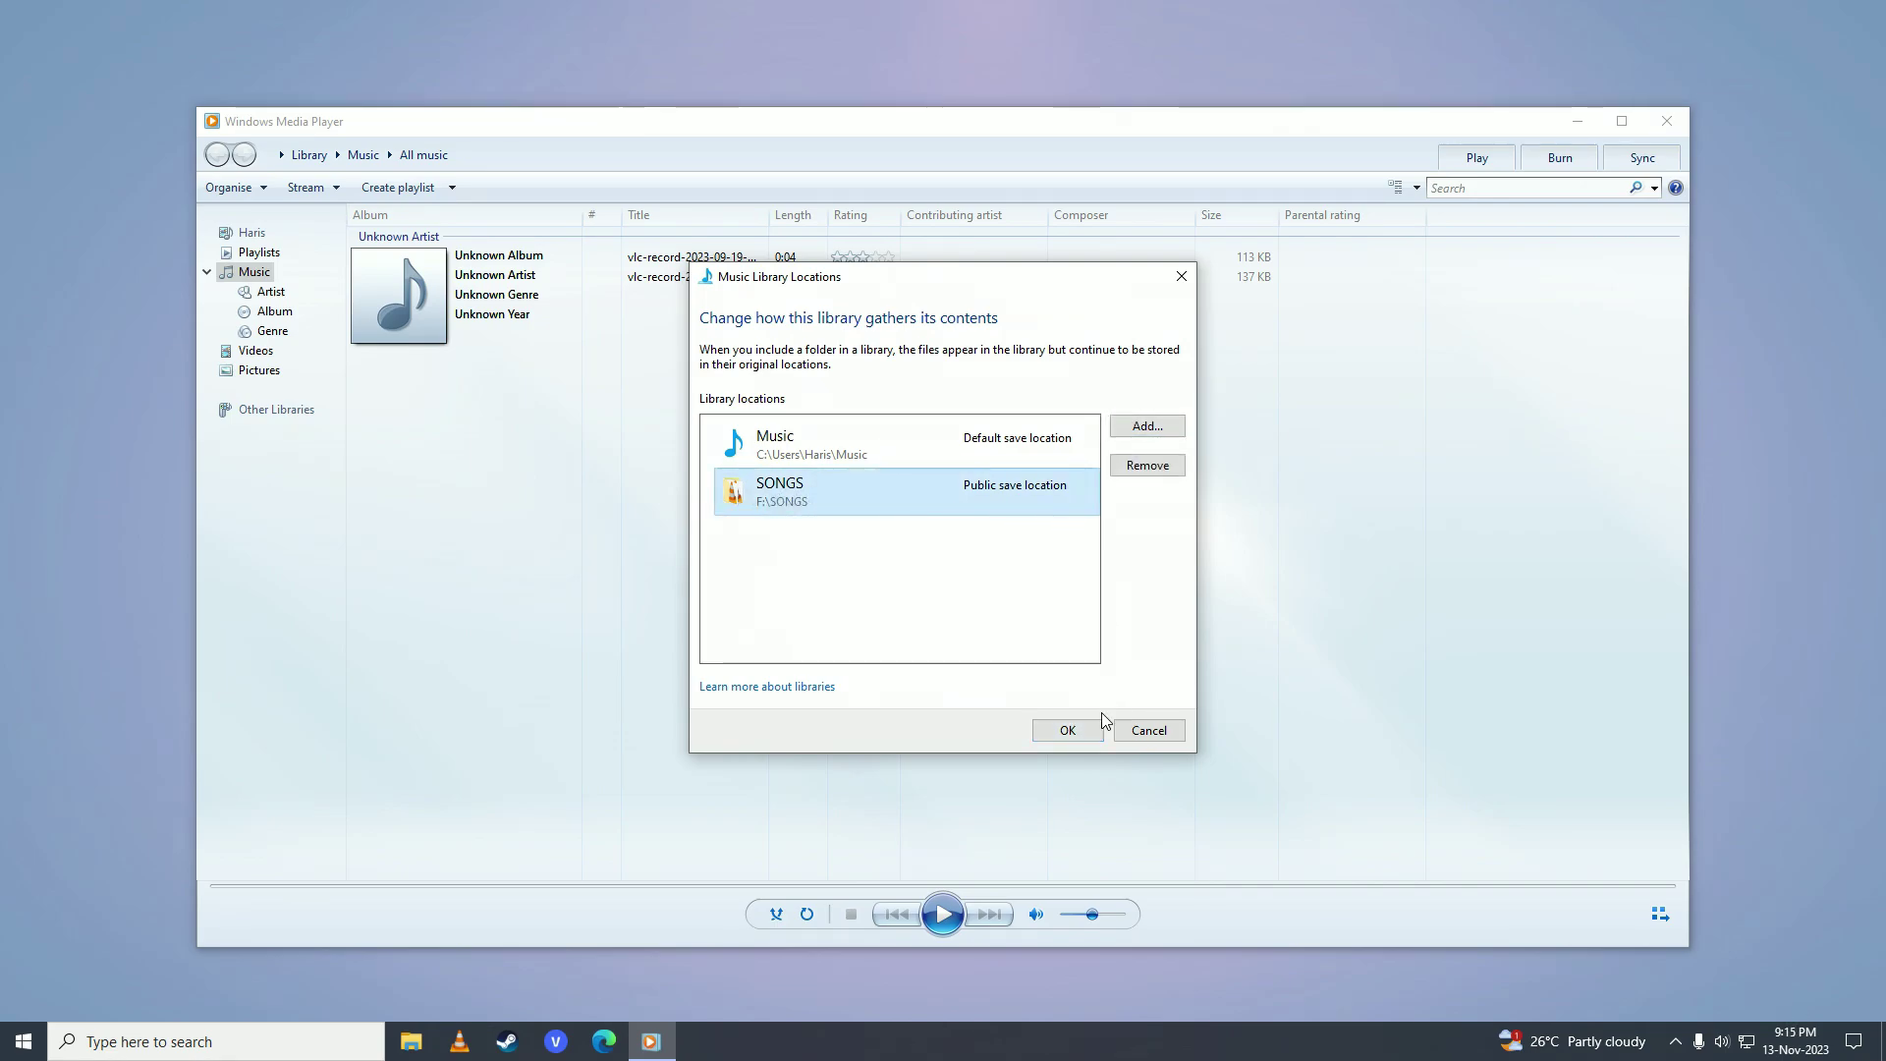
pyautogui.click(1068, 730)
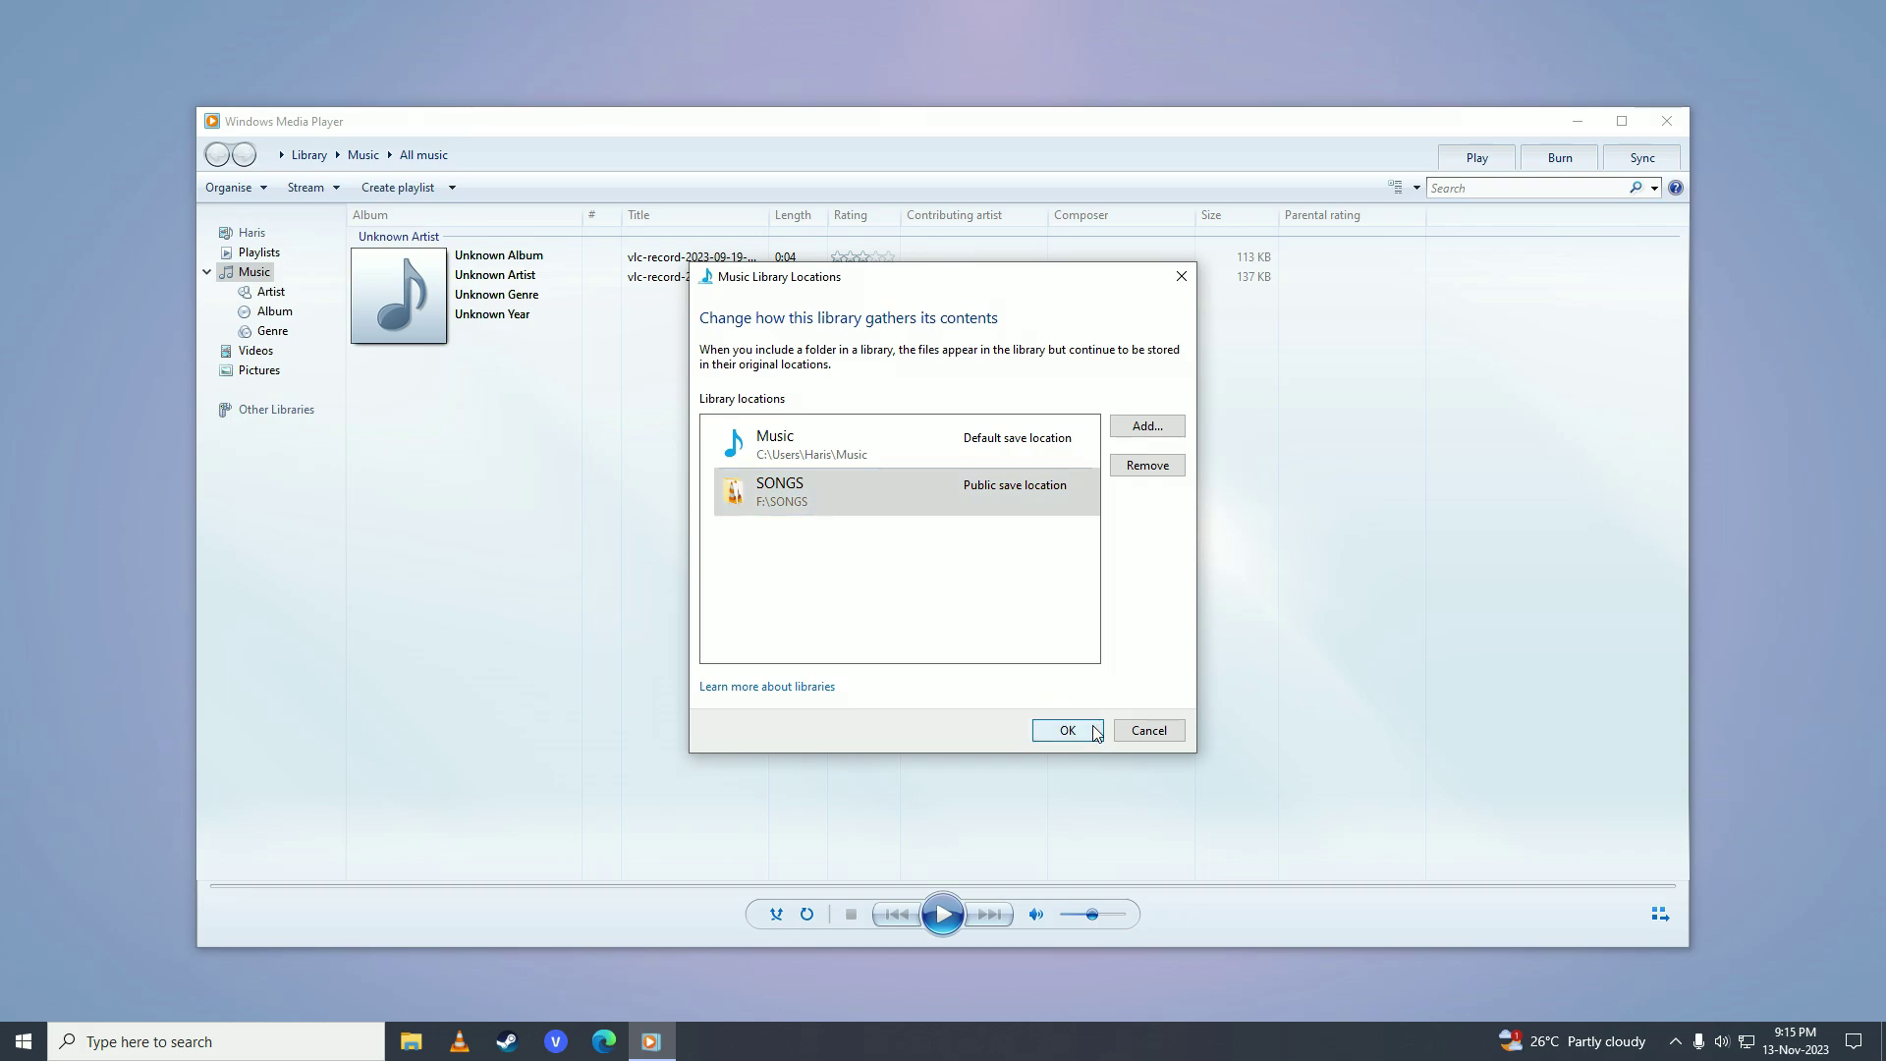
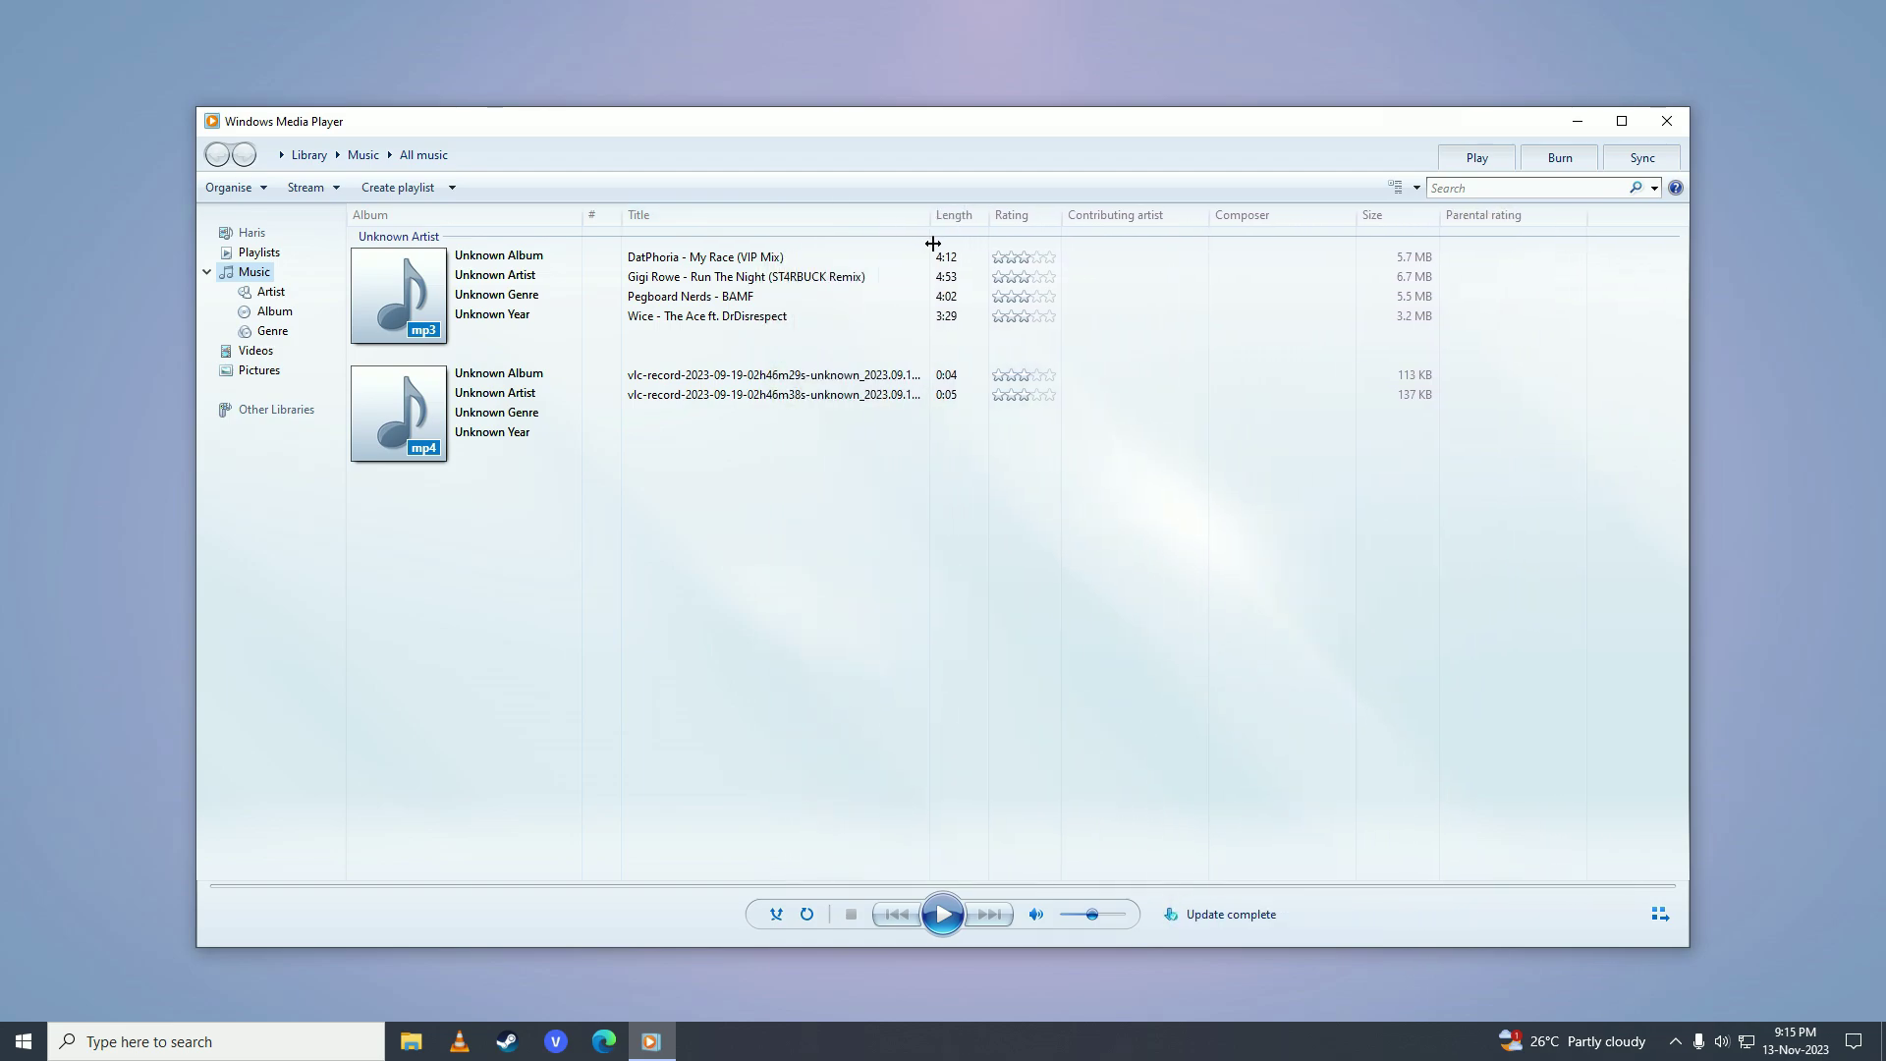
# Select 'My Race (VIP Mix)' and 'Wice - The Ace' for tagging, then select the tagged 'Run the Night'.
pyautogui.click(895, 259)
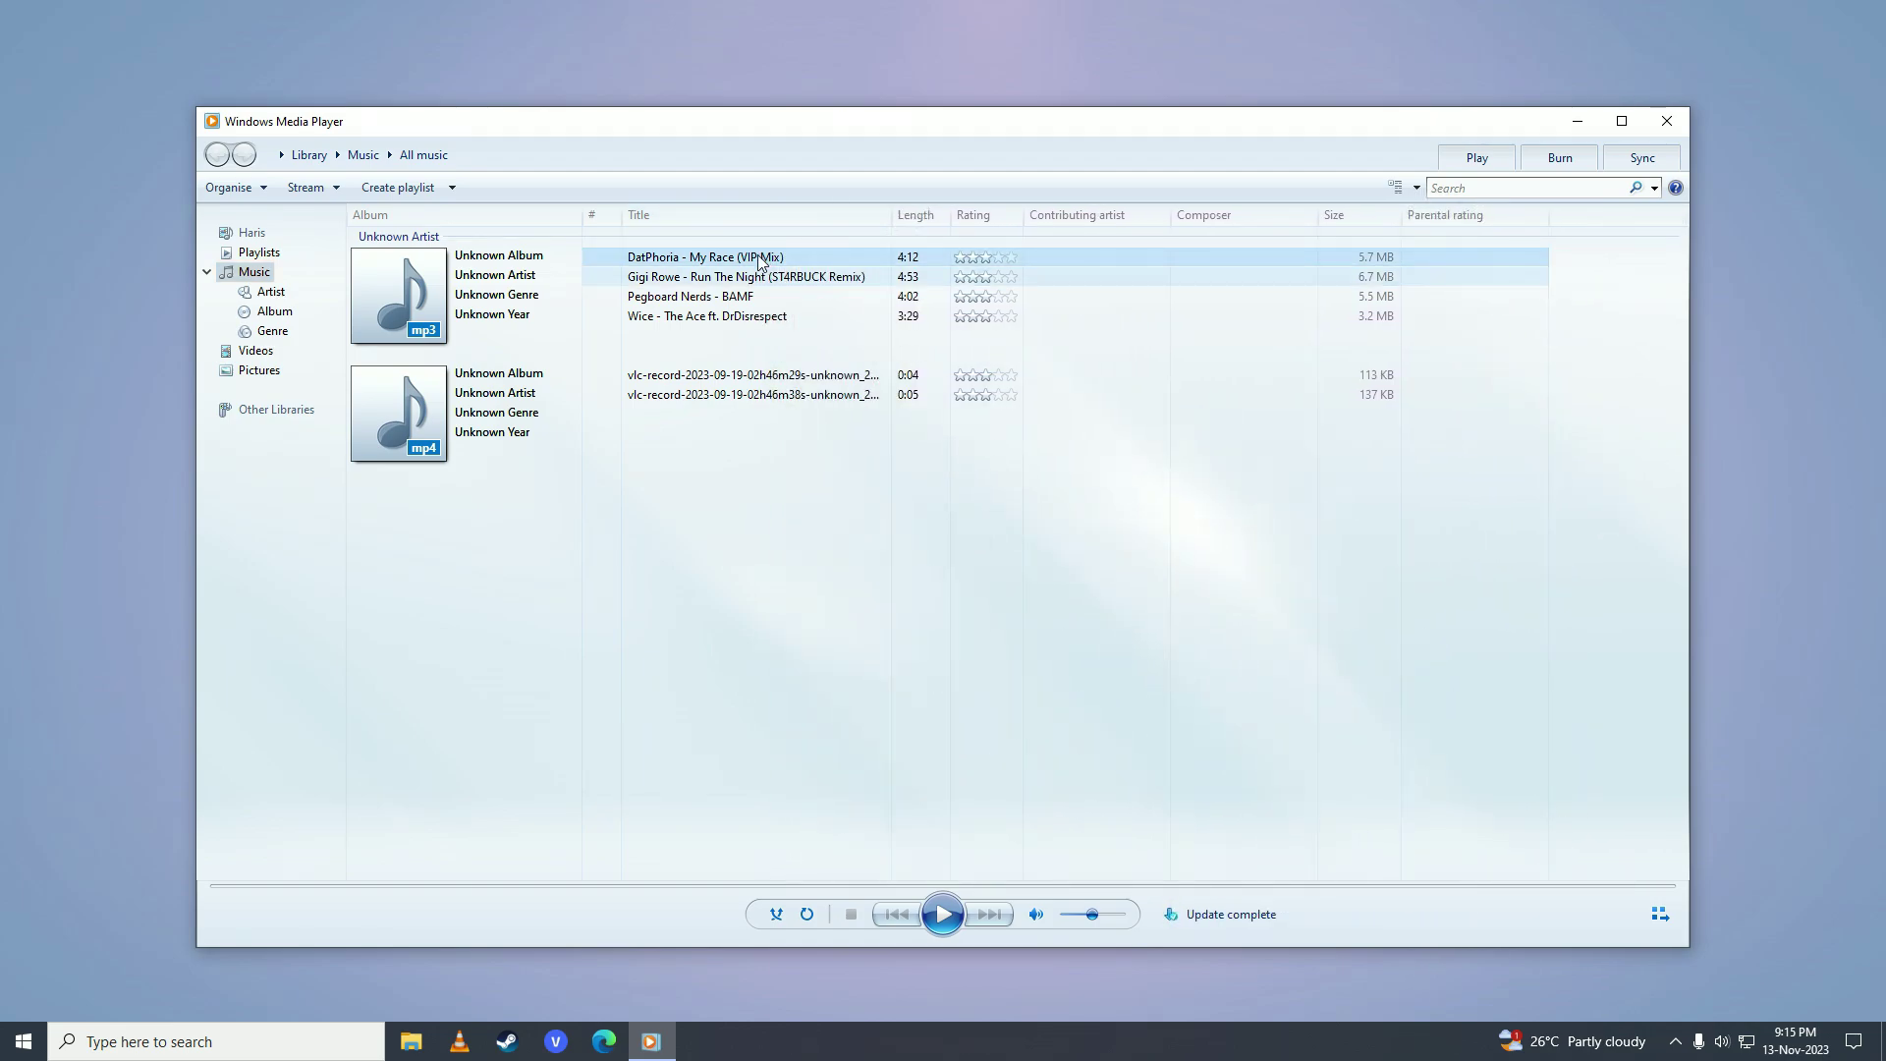
pyautogui.keyDown('ctrl'); pyautogui.click(750, 317); pyautogui.keyUp('ctrl')
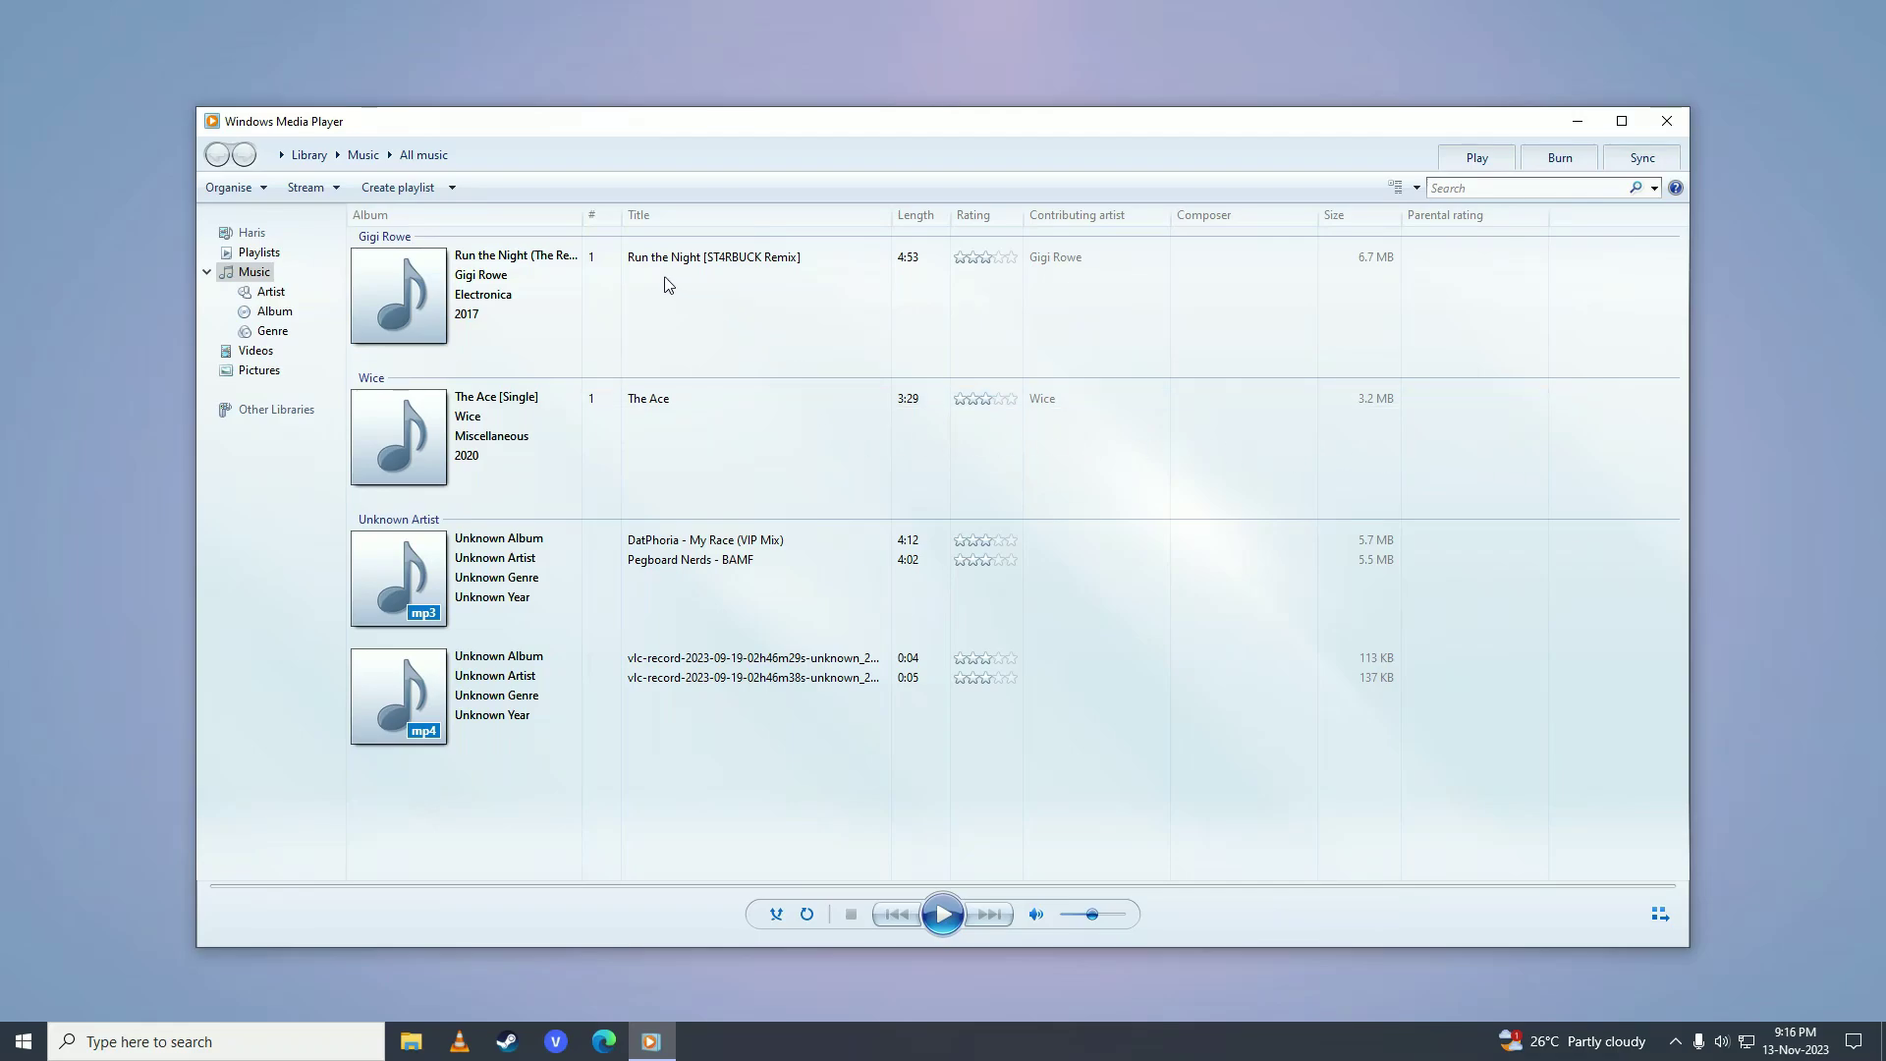
pyautogui.click(627, 270)
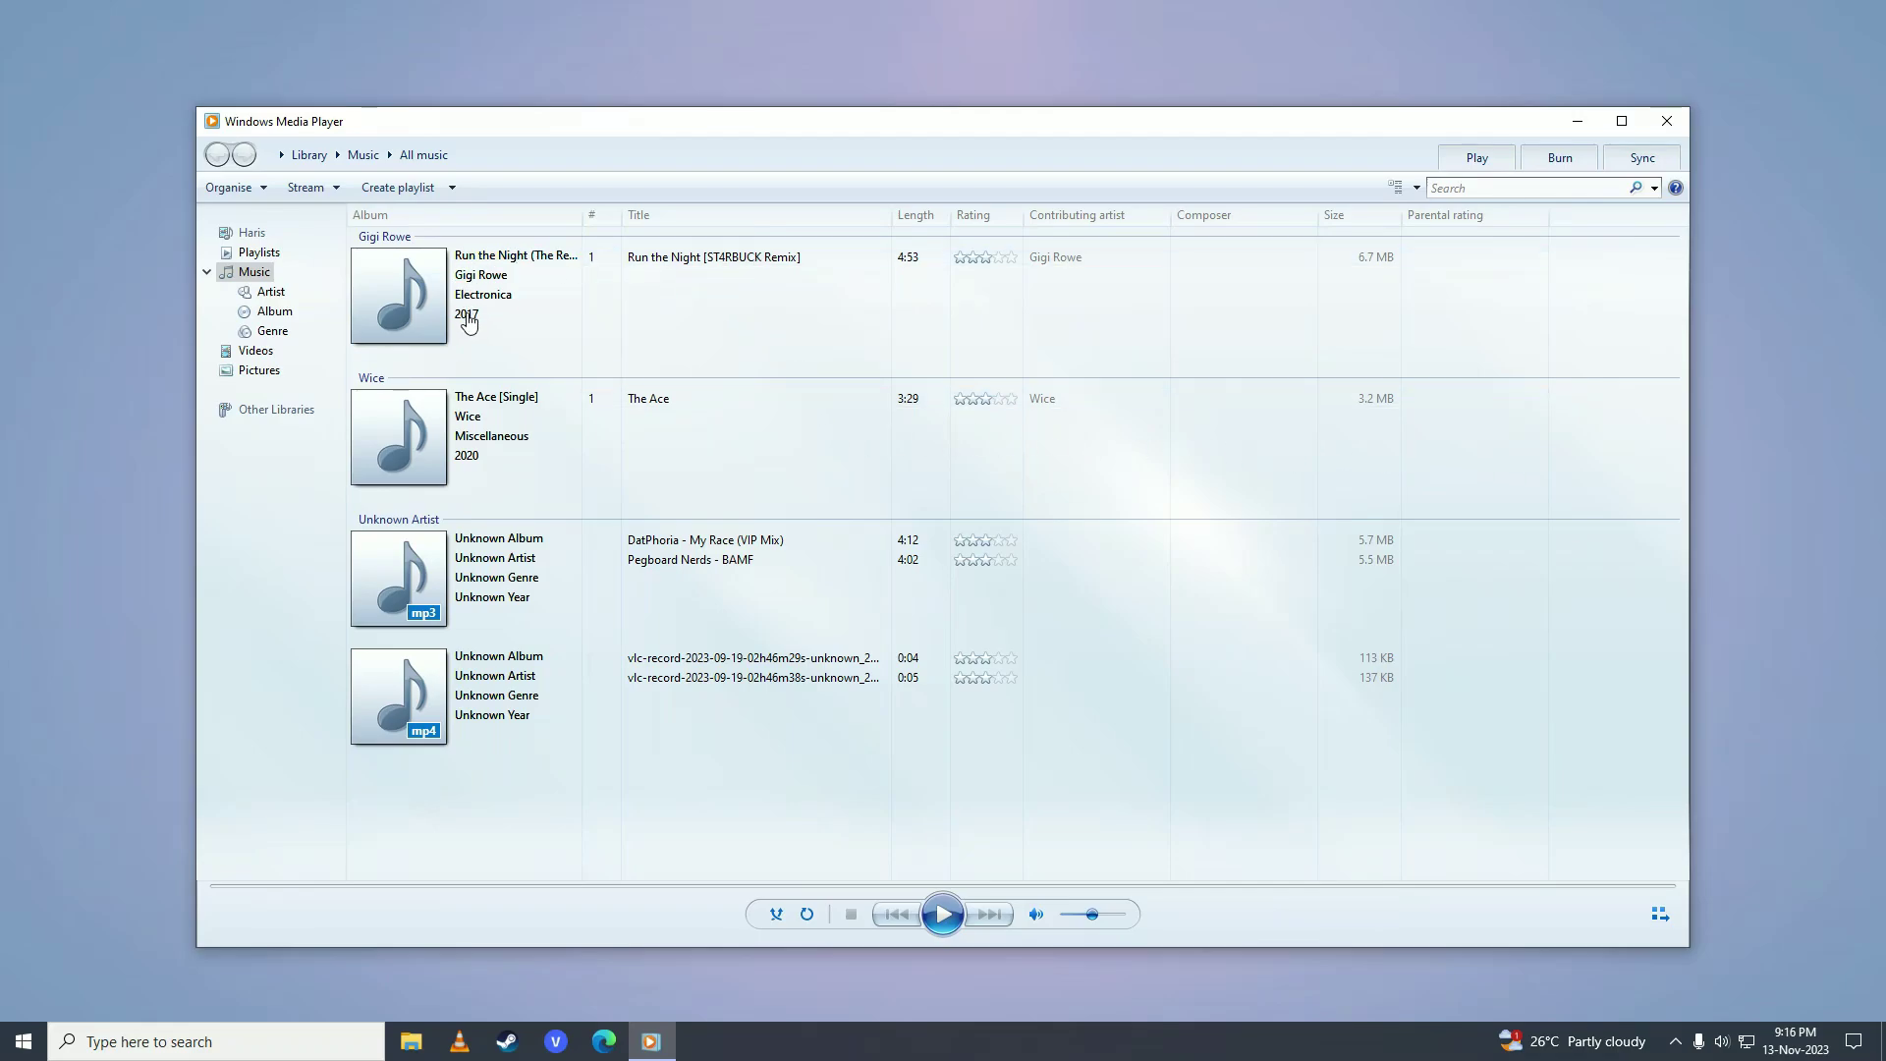